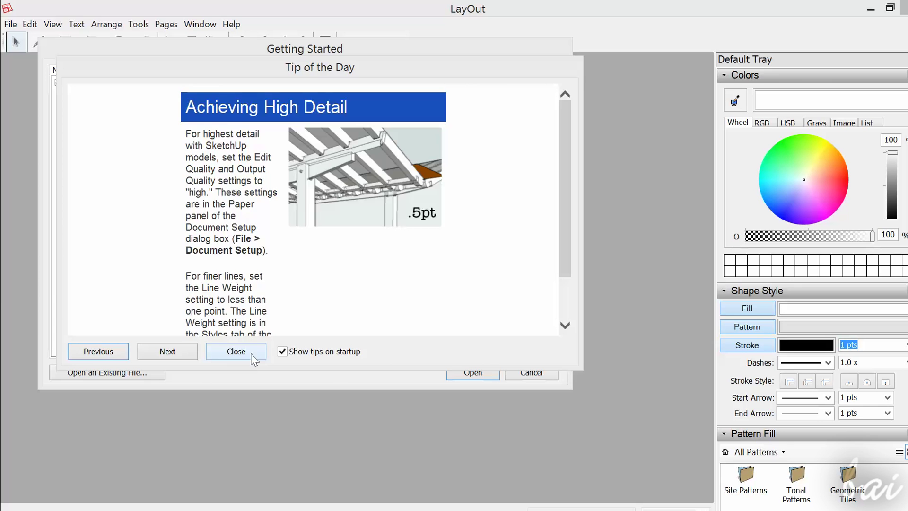
Dismiss the Tip of the Day and open an existing LayOut file to view it
left_click(251, 353)
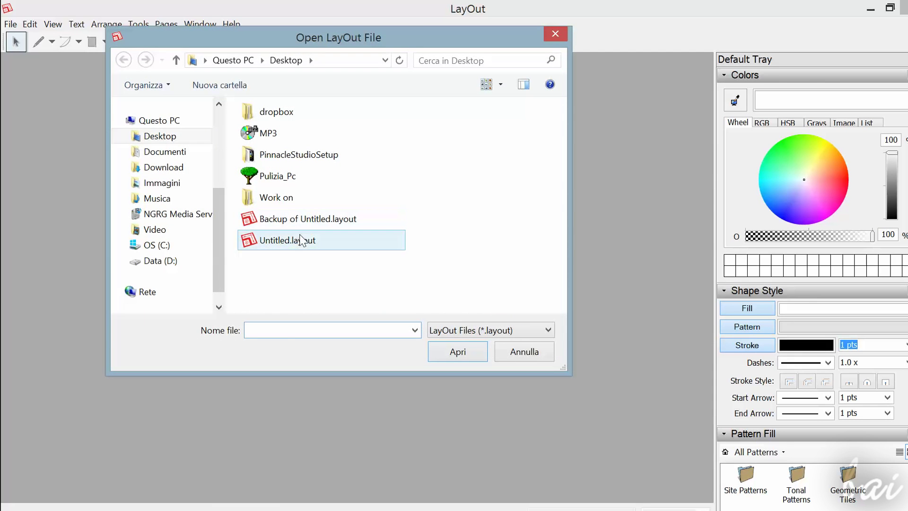
left_click(299, 236)
left_click(444, 354)
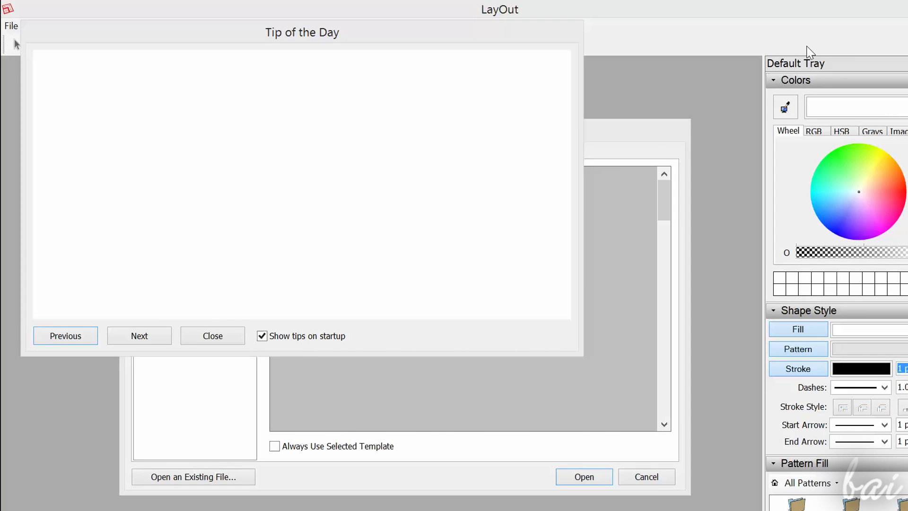
Dismiss the tip and create a new document from the A3 Landscape template
left_click(228, 340)
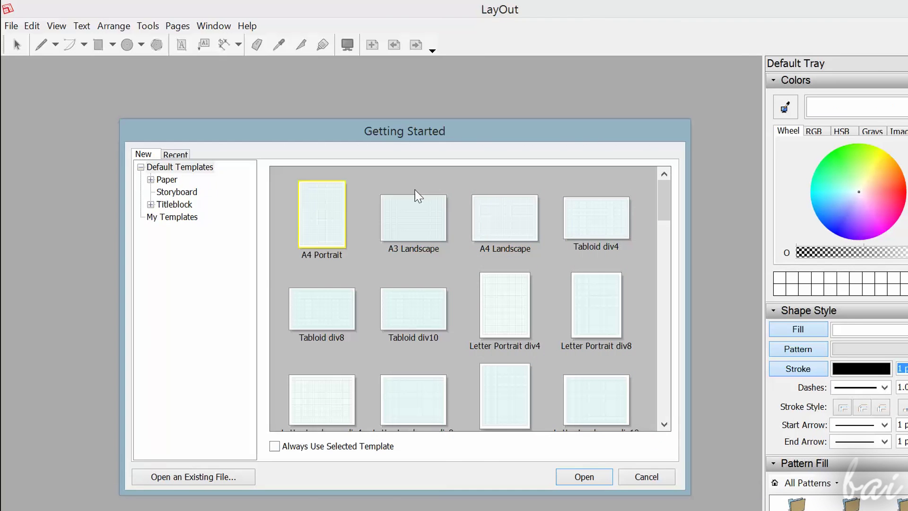
left_click(417, 206)
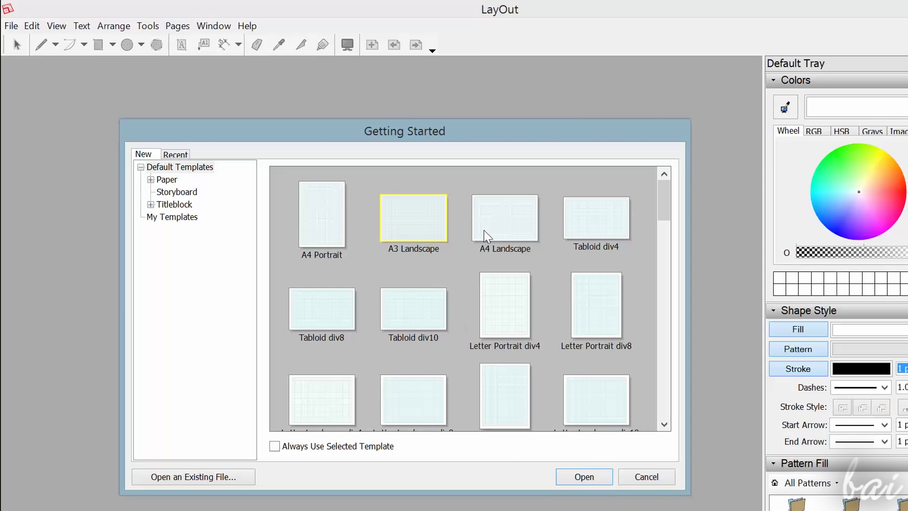
left_click(569, 477)
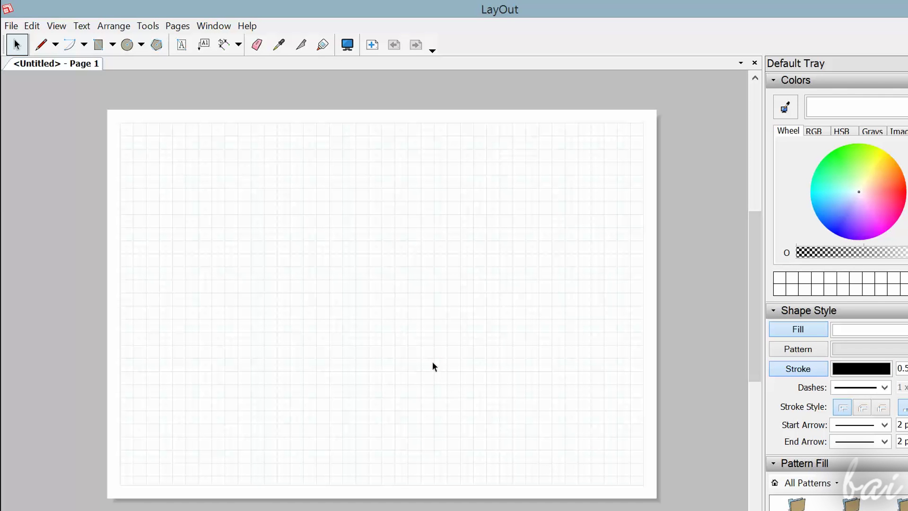
scroll(266, 258, "up", 1)
scroll(265, 258, "up", 1)
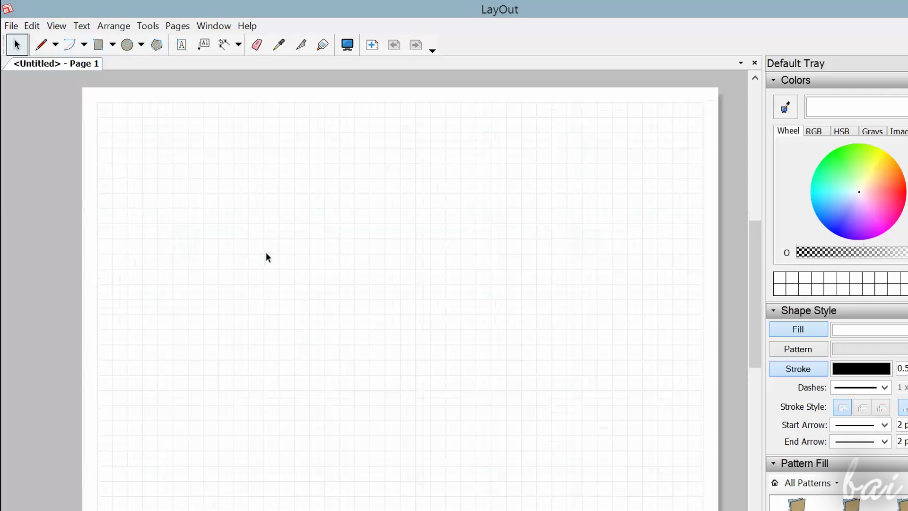
scroll(322, 232, "up", 2)
scroll(281, 179, "up", 1)
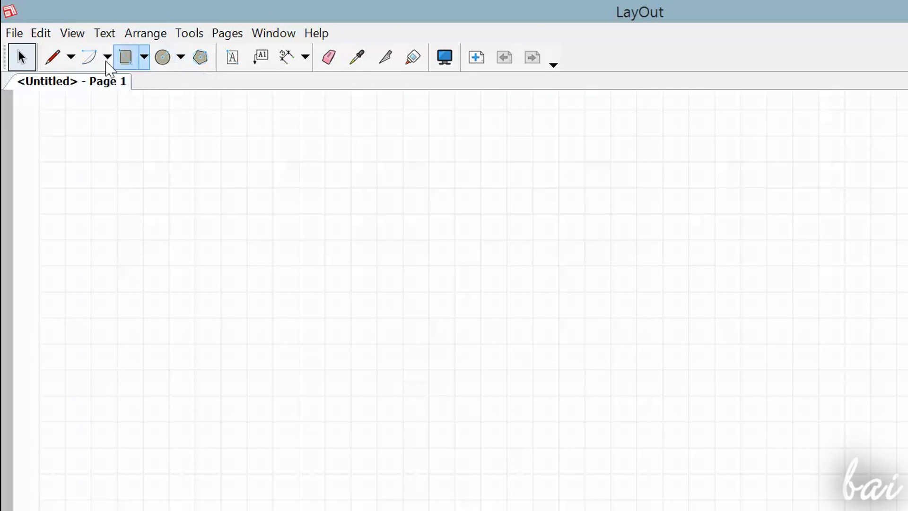
Sketch a trial square and a large circle on the page
left_click(89, 58)
left_click(273, 292)
left_click(364, 291)
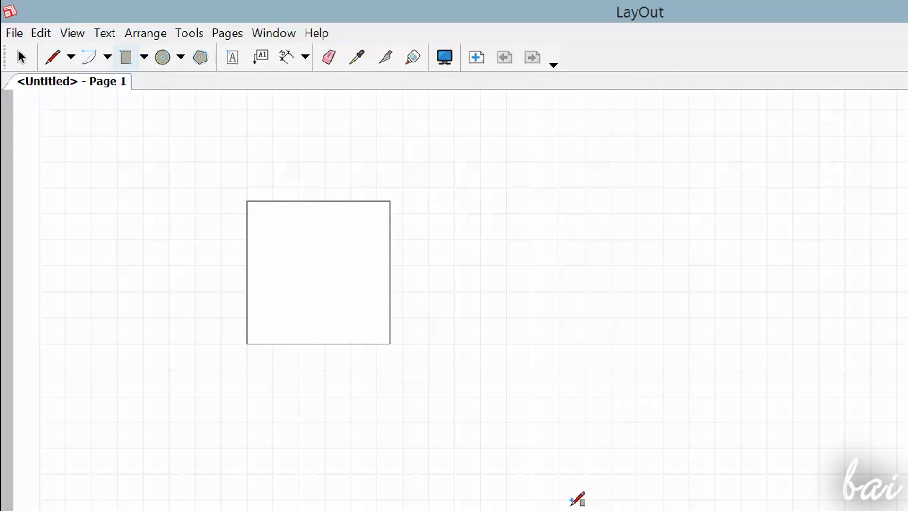
left_click(162, 57)
left_click(351, 305)
left_click(417, 201)
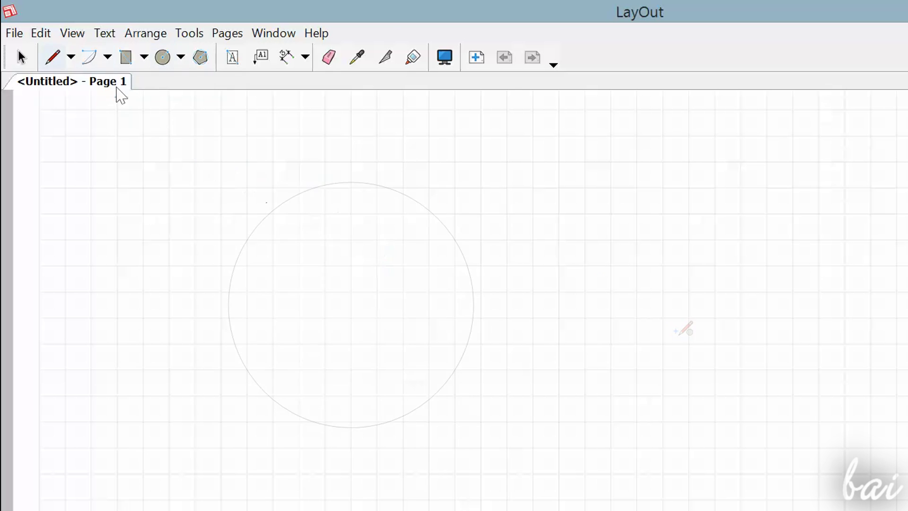
Draw trial line segments with the Line tool
left_click(53, 57)
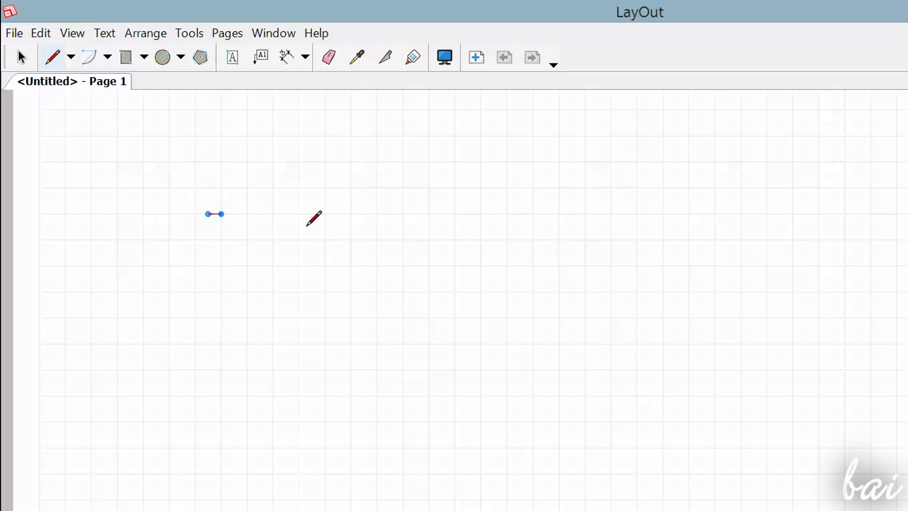
left_click(364, 214)
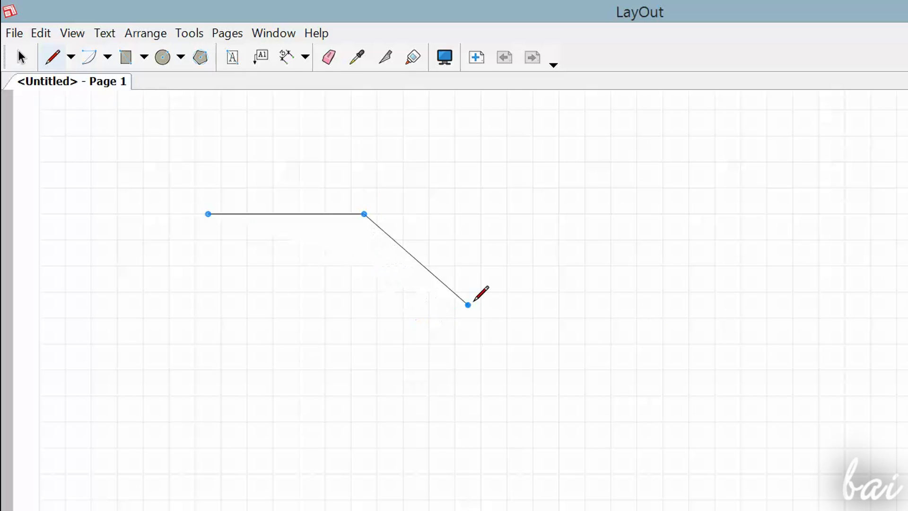
left_click(469, 304)
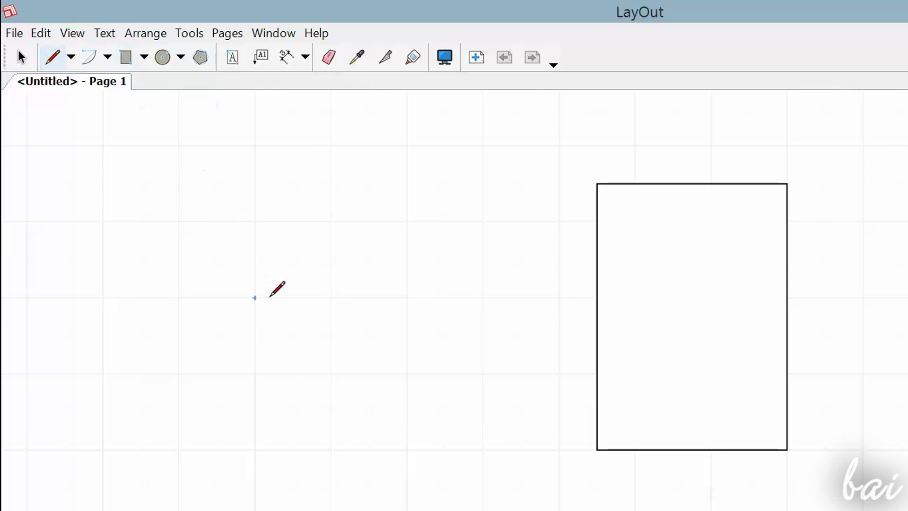
left_click(254, 298)
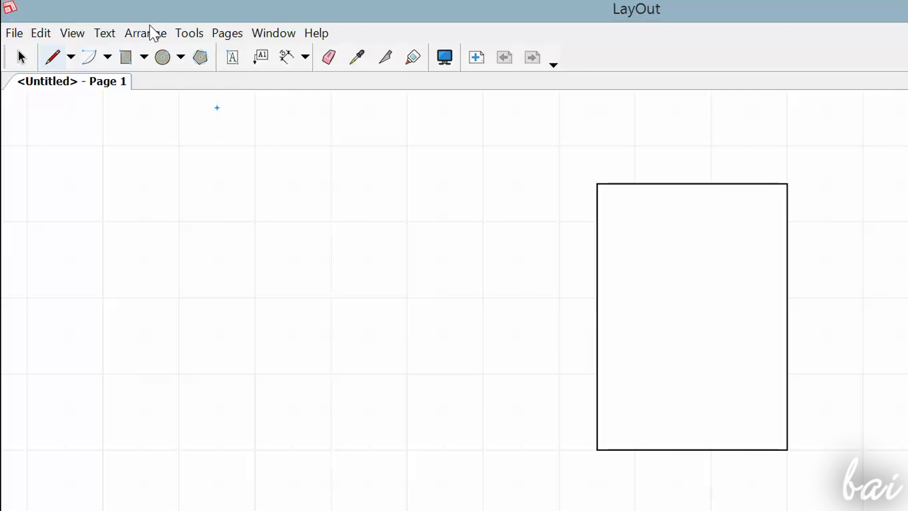
Turn on Arrange > Grid Snap and start a line on the page
left_click(154, 32)
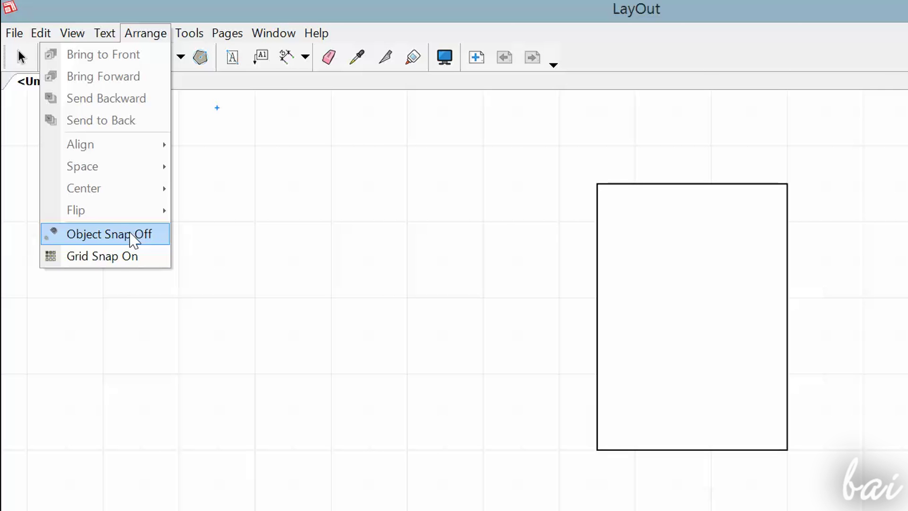
left_click(107, 256)
left_click(255, 376)
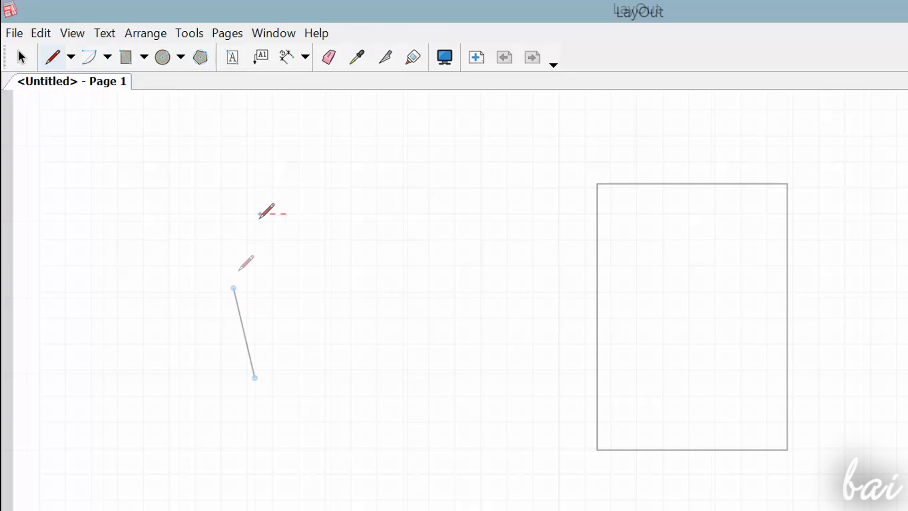
Draw the closed triangle outline against the rectangle's left edge
left_click(403, 213)
left_click(403, 317)
left_click(299, 370)
left_click(196, 317)
left_click(260, 214)
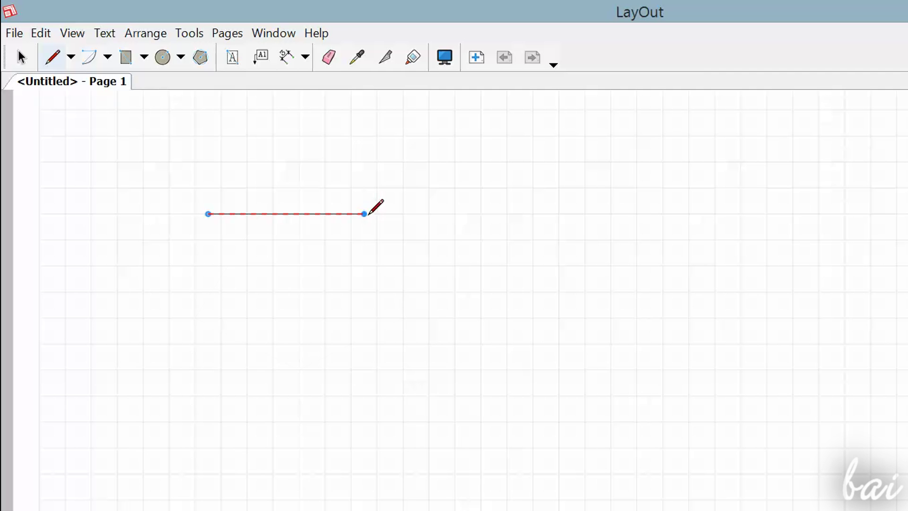
left_click(364, 213)
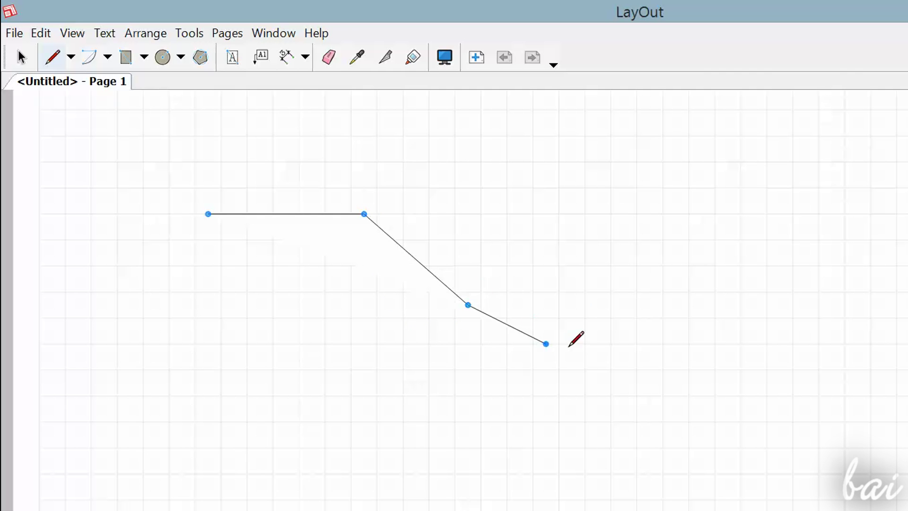
key("Escape")
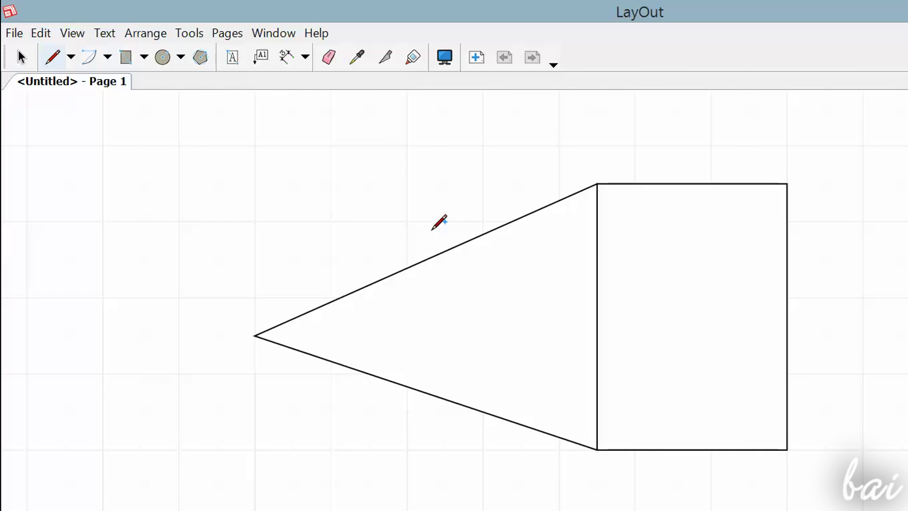
scroll(446, 264, "down", 2)
scroll(446, 264, "down", 4)
scroll(445, 265, "down", 1)
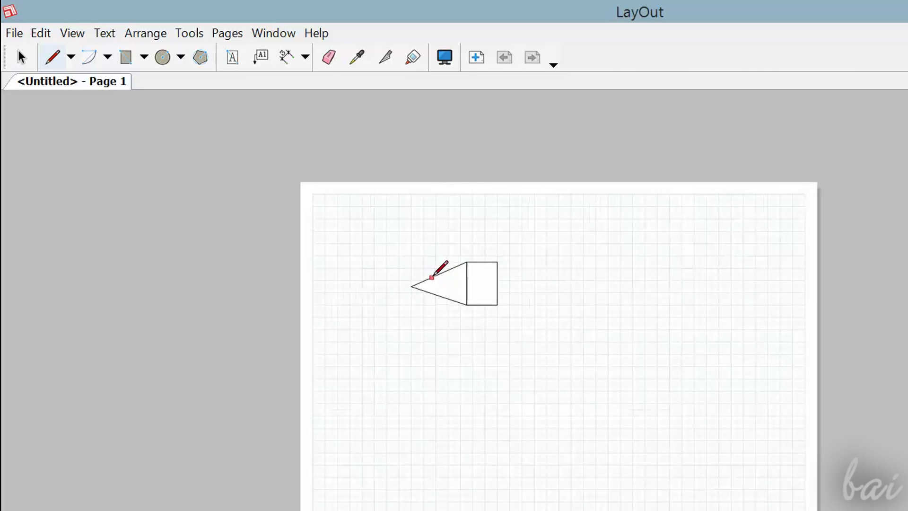
scroll(447, 264, "up", 2)
scroll(447, 265, "up", 2)
scroll(454, 266, "up", 1)
scroll(454, 266, "down", 1)
left_click(21, 59)
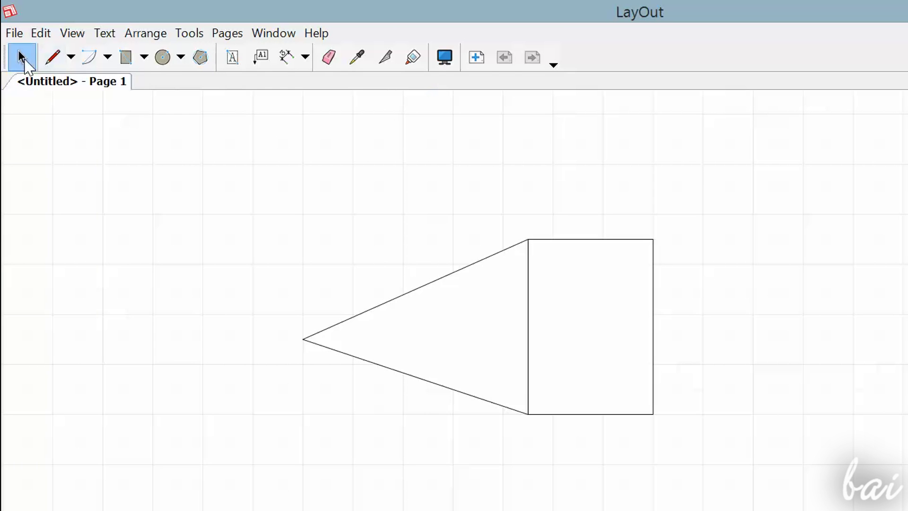
scroll(400, 307, "down", 1)
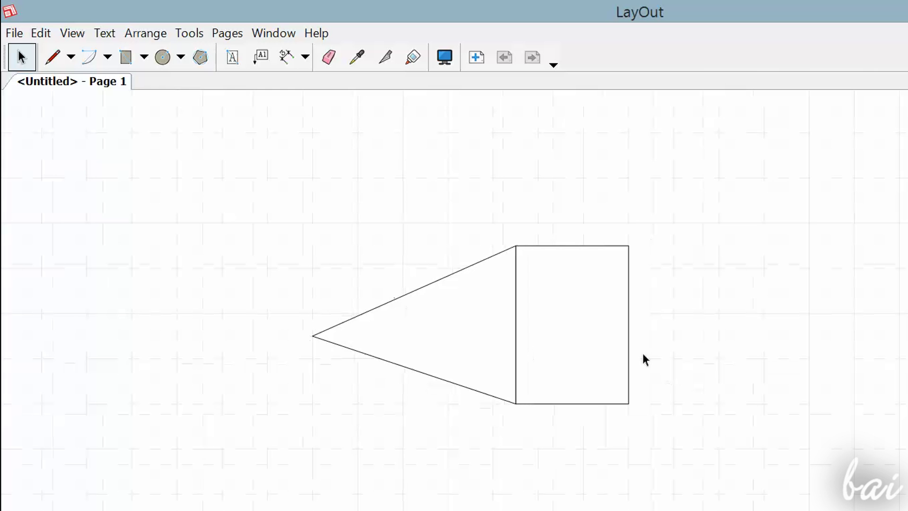
Drag the rectangle right, away from the triangle, and shrink it from a corner
left_click(596, 348)
scroll(596, 348, "down", 1)
mouse_move(579, 284)
left_mouse_down()
mouse_move(718, 276)
mouse_move(690, 351)
mouse_move(888, 328)
left_mouse_up()
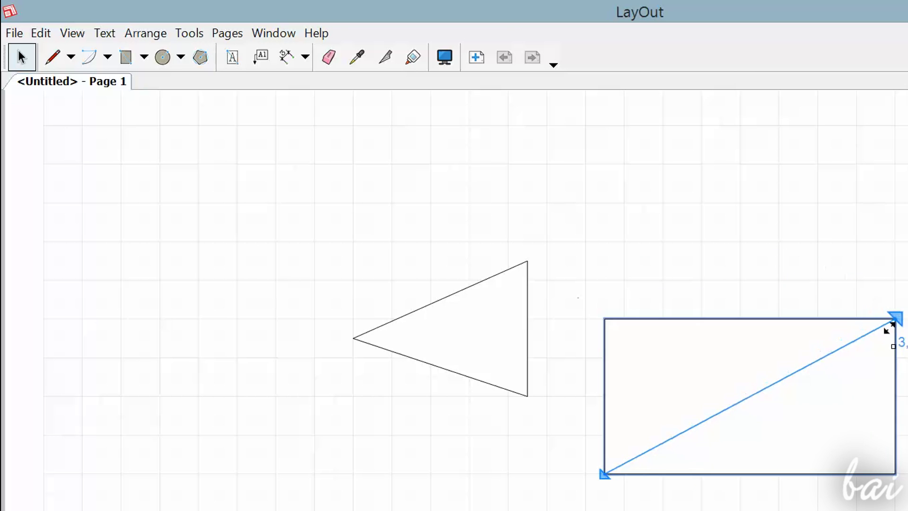
left_click_drag(890, 328, 721, 337)
Rotate the rectangle back upright, then select it together with the triangle
left_click_drag(663, 403, 682, 358)
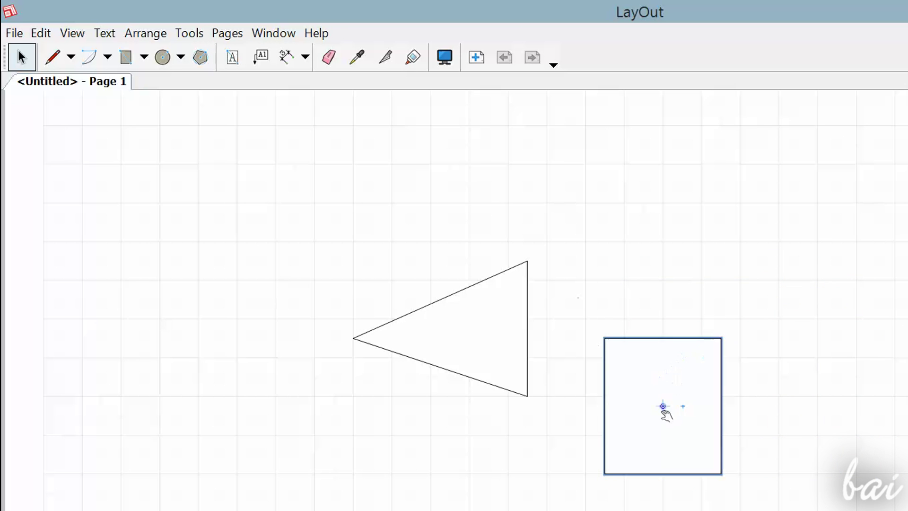
left_click_drag(663, 409, 676, 436)
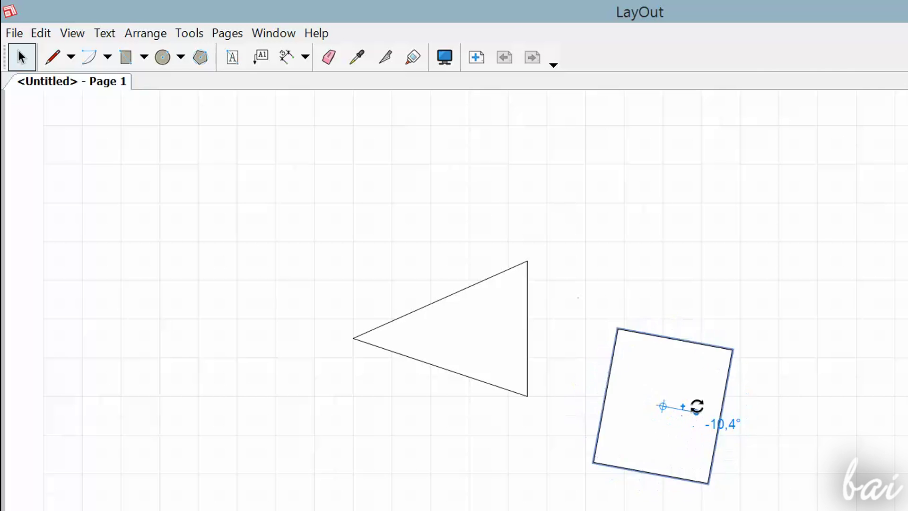
mouse_move(676, 436)
left_mouse_down()
mouse_move(661, 375)
mouse_move(599, 309)
mouse_move(634, 312)
left_mouse_up()
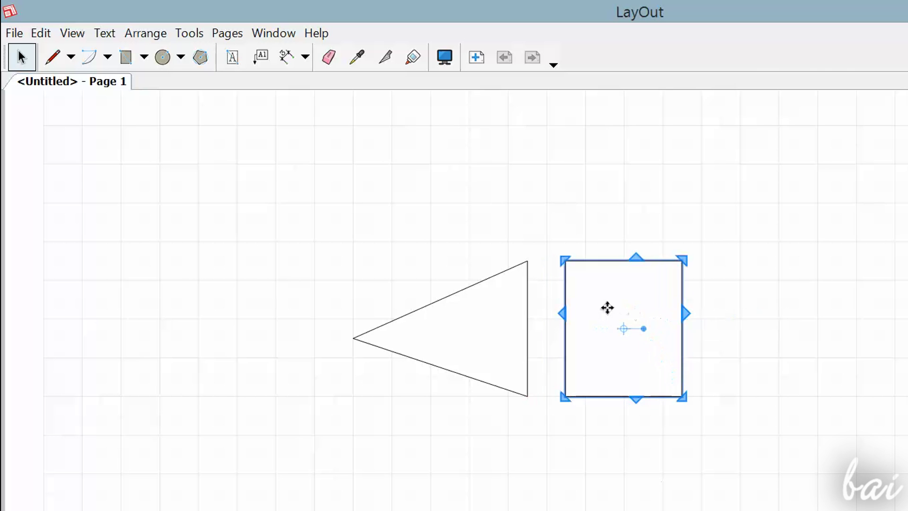
mouse_move(230, 185)
left_mouse_down()
mouse_move(591, 348)
mouse_move(747, 474)
left_mouse_up()
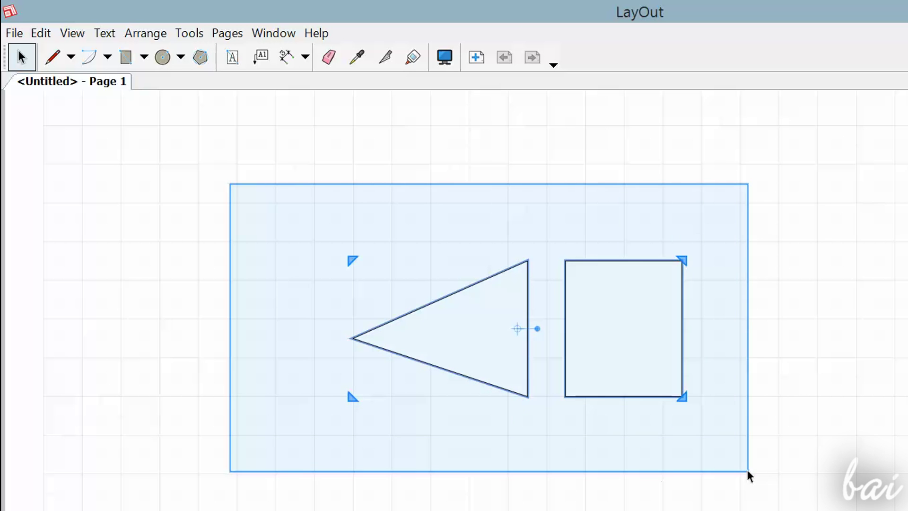
Move the selected triangle and rectangle lower and scale them up from a corner
left_click_drag(747, 474, 747, 474)
mouse_move(599, 339)
left_mouse_down()
mouse_move(435, 262)
mouse_move(780, 178)
mouse_move(511, 395)
left_mouse_up()
mouse_move(528, 356)
left_mouse_down()
mouse_move(625, 92)
mouse_move(604, 280)
left_mouse_up()
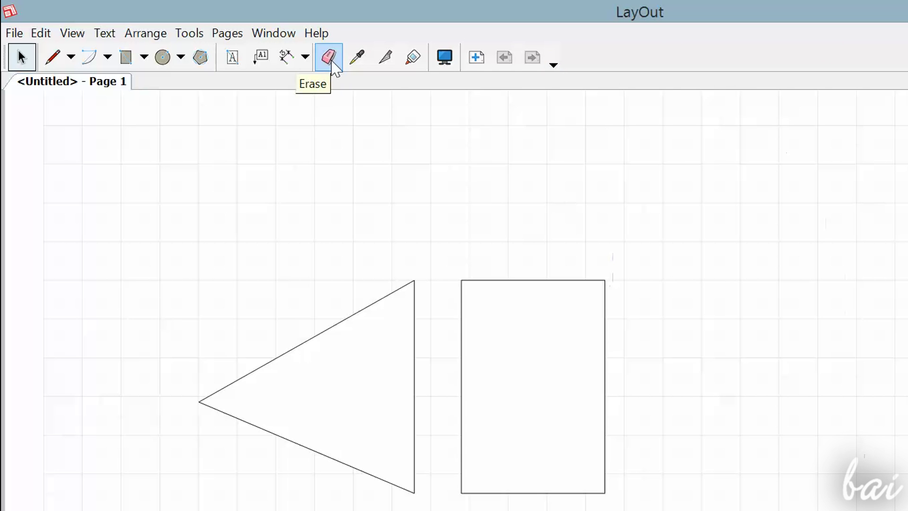
left_click(330, 58)
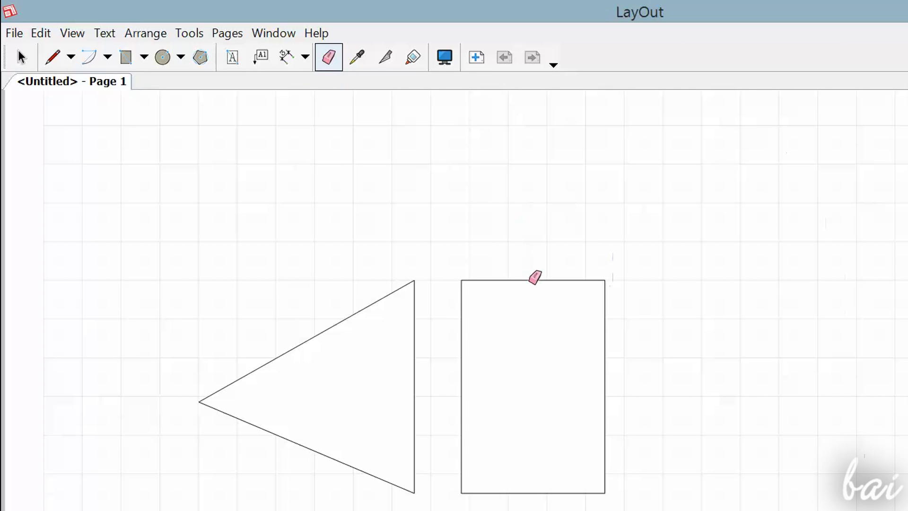
left_click(534, 279)
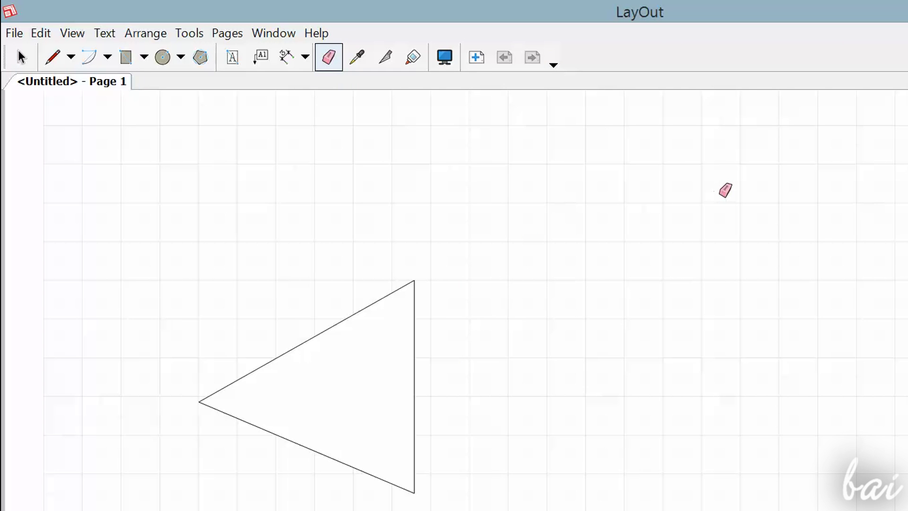
left_click(384, 349)
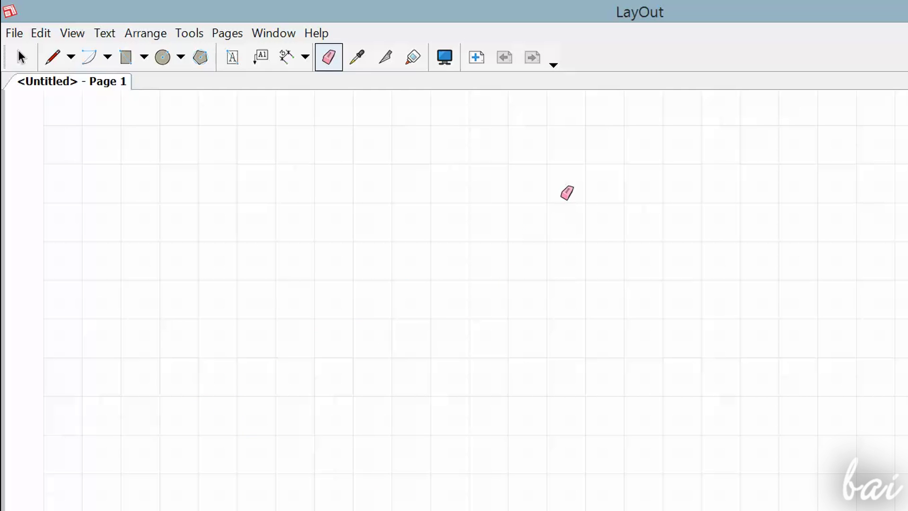
key("ctrl+z")
key("ctrl+z")
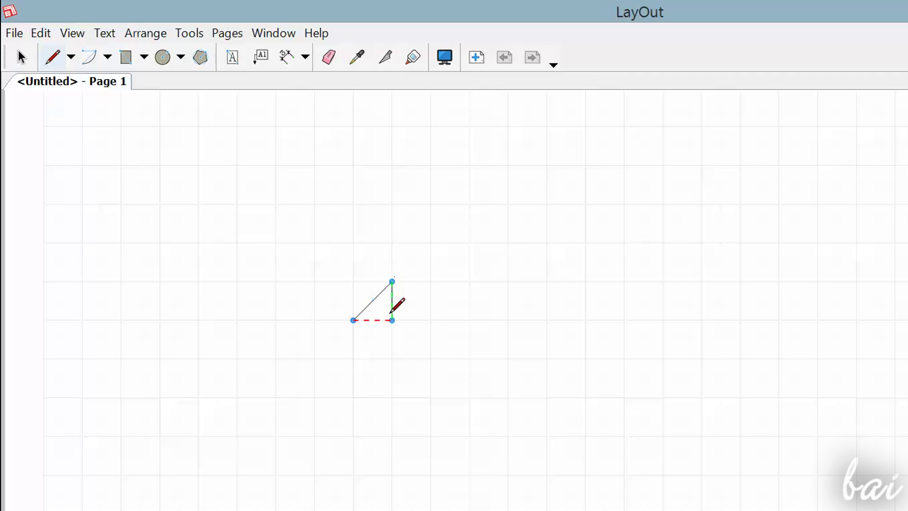
Add the last zigzag vertices, close the outline, and move it right
left_click(392, 319)
left_click(430, 282)
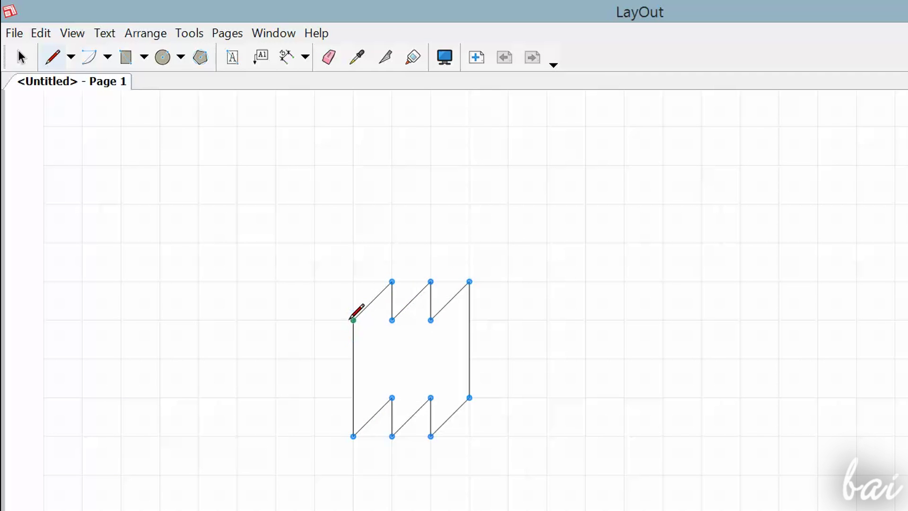
left_click(352, 320)
key("space")
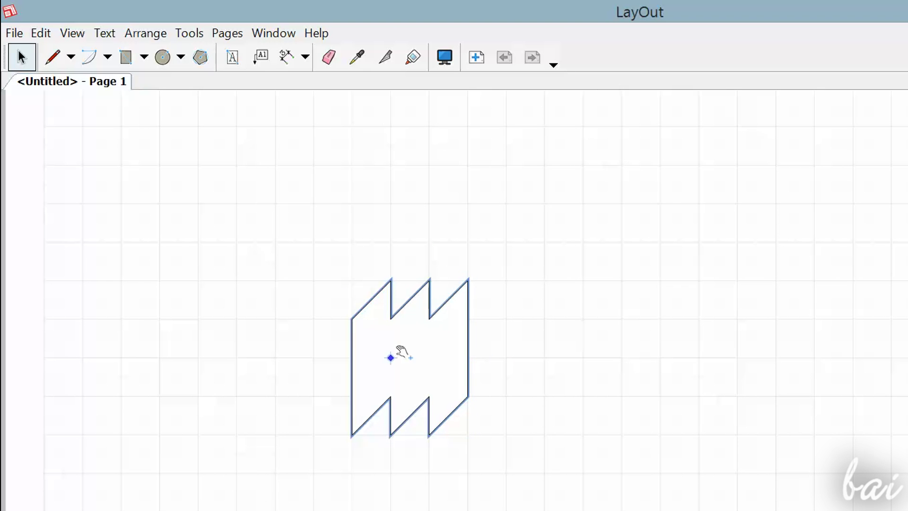
mouse_move(428, 339)
left_mouse_down()
mouse_move(550, 344)
mouse_move(604, 362)
mouse_move(518, 288)
mouse_move(436, 263)
mouse_move(459, 299)
mouse_move(381, 285)
left_mouse_up()
scroll(382, 286, "up", 3)
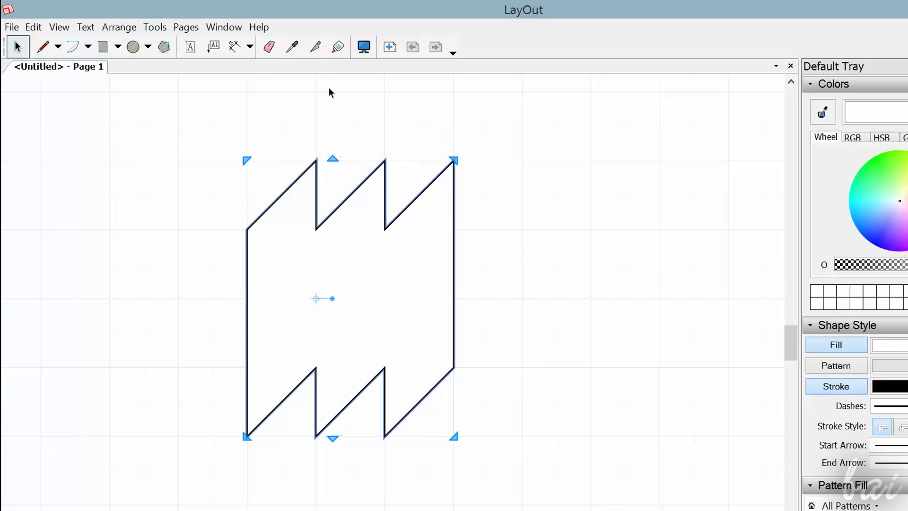
Split the zigzag outline at its top corner and reposition the upper diagonal segment
left_click(316, 47)
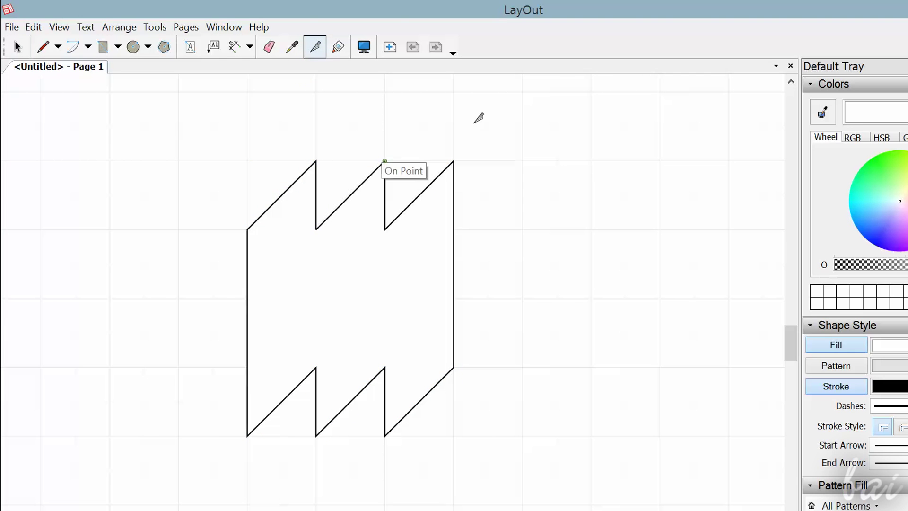
left_click(17, 46)
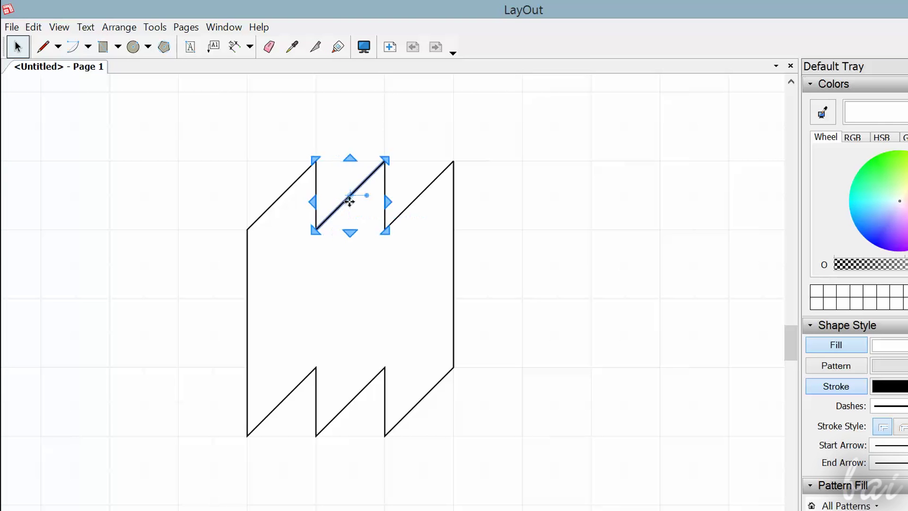
left_click_drag(338, 208, 338, 121)
left_click_drag(377, 173, 434, 194)
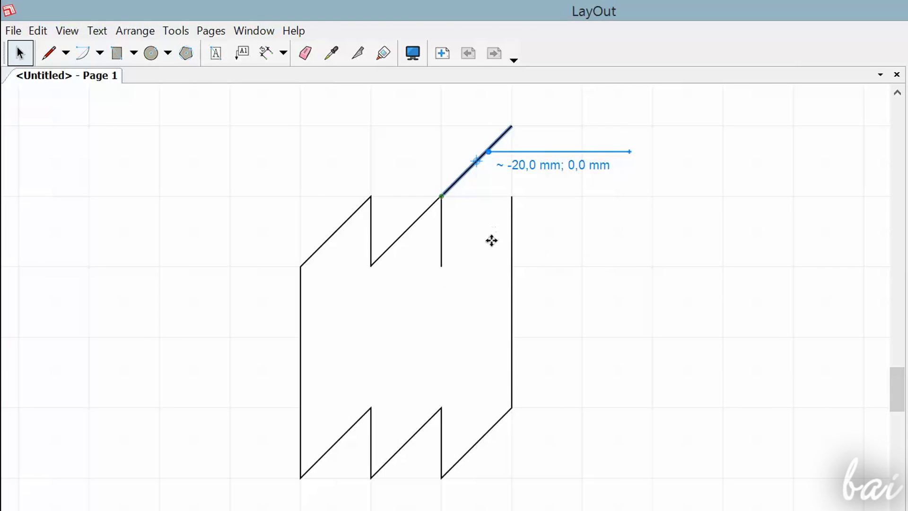
mouse_move(491, 240)
left_mouse_down()
mouse_move(479, 237)
mouse_move(487, 233)
left_mouse_up()
left_click(480, 276)
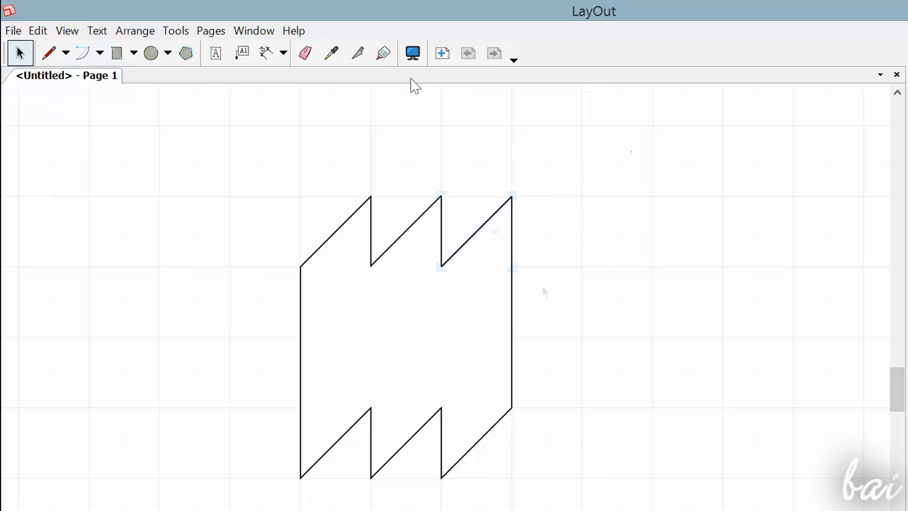
Join the diagonal and vertical segments into one outline, then move the shape
left_click(383, 58)
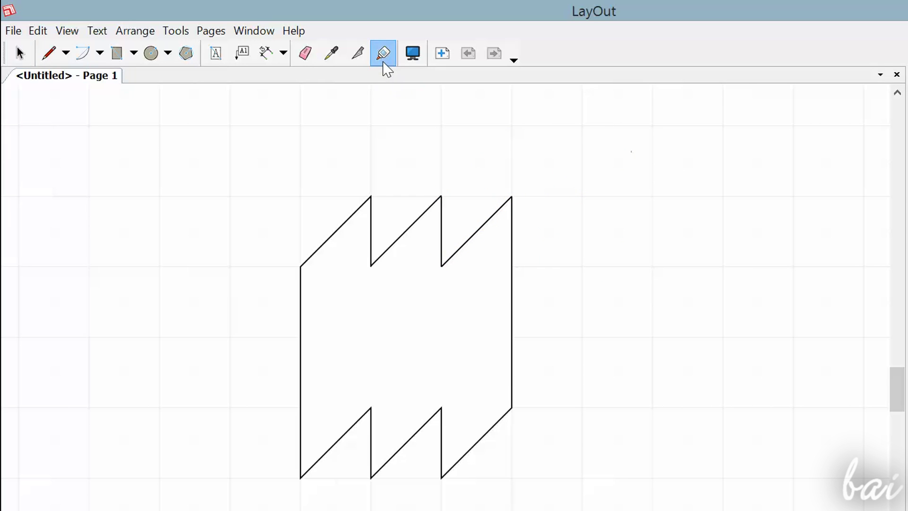
left_click(354, 209)
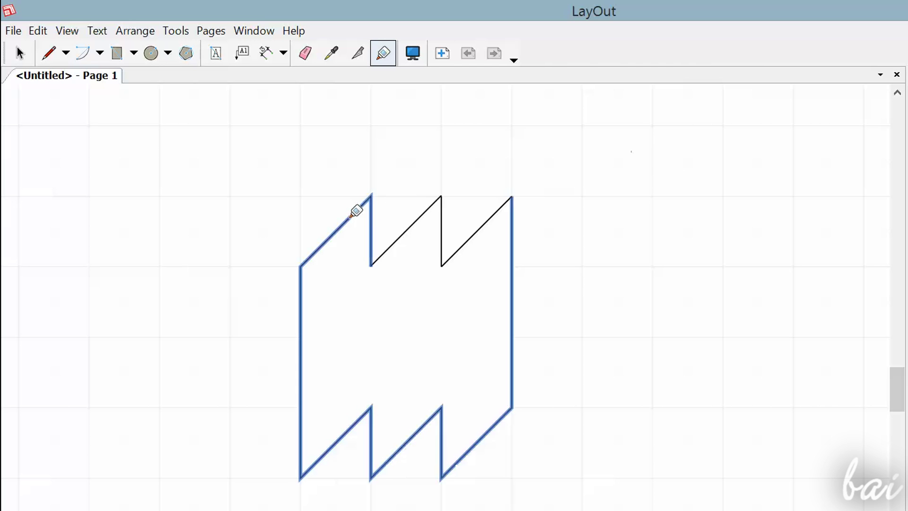
left_click(416, 219)
left_click(441, 226)
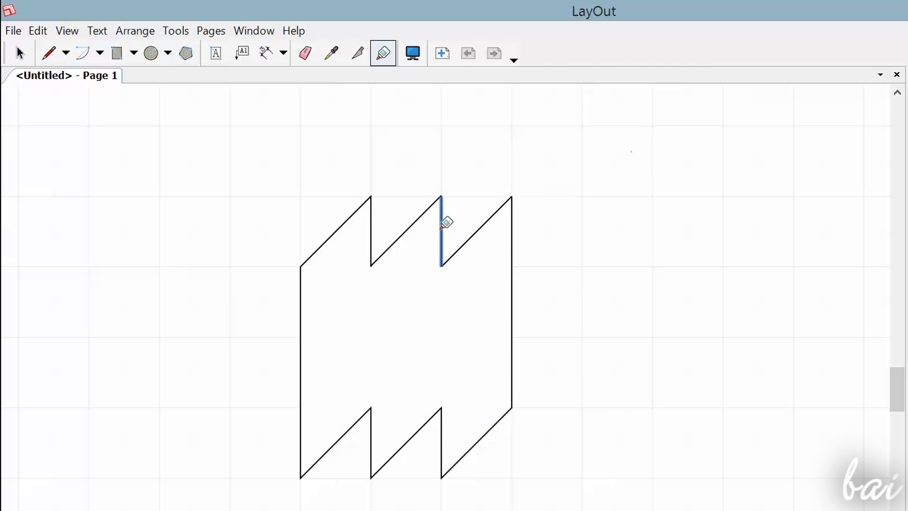
key("space")
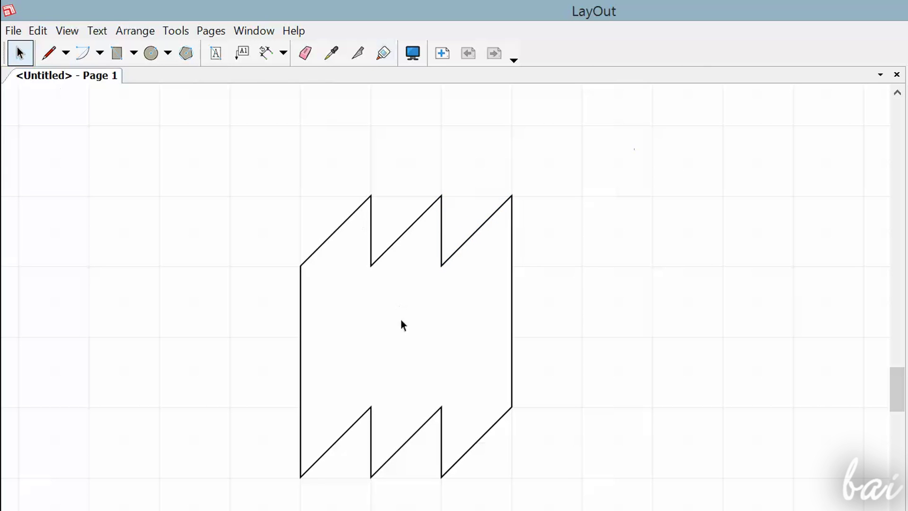
mouse_move(401, 319)
left_mouse_down()
mouse_move(520, 271)
mouse_move(398, 357)
left_mouse_up()
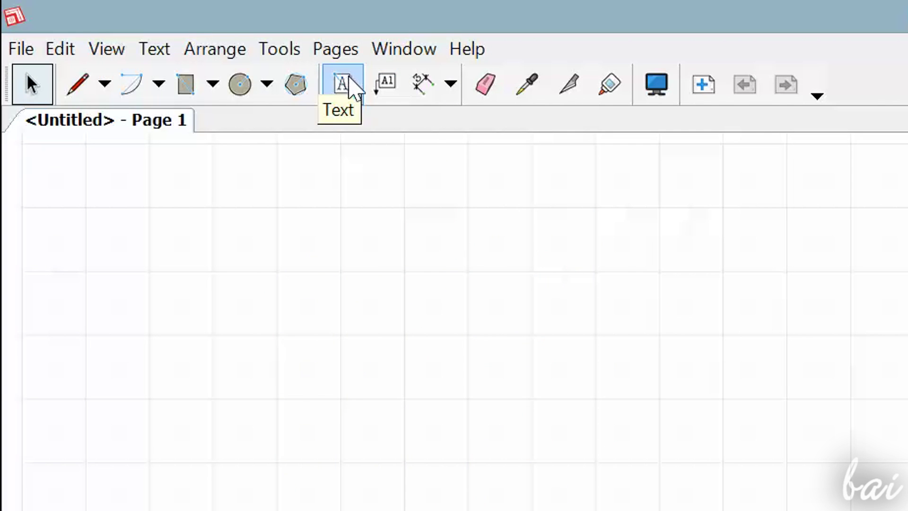
Add a text box reading 'Hello!!' on the page
left_click(354, 85)
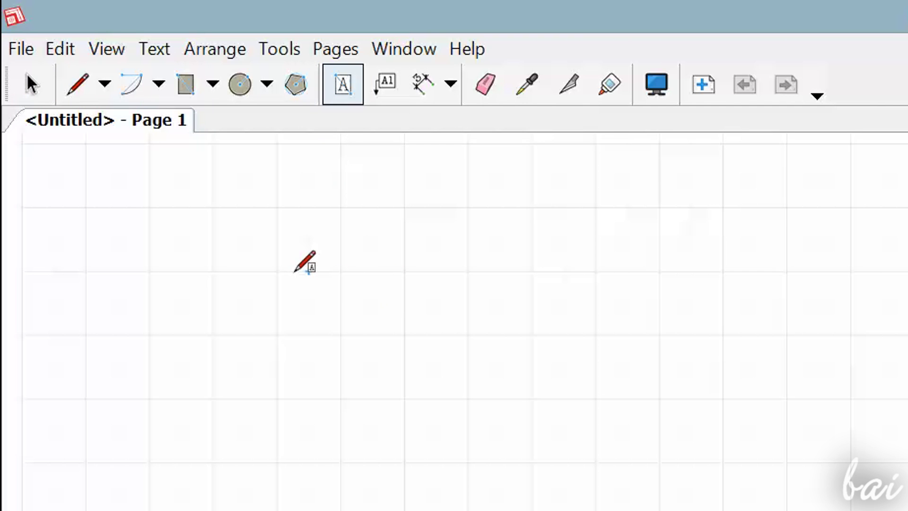
left_click(315, 272)
type("Hello!!")
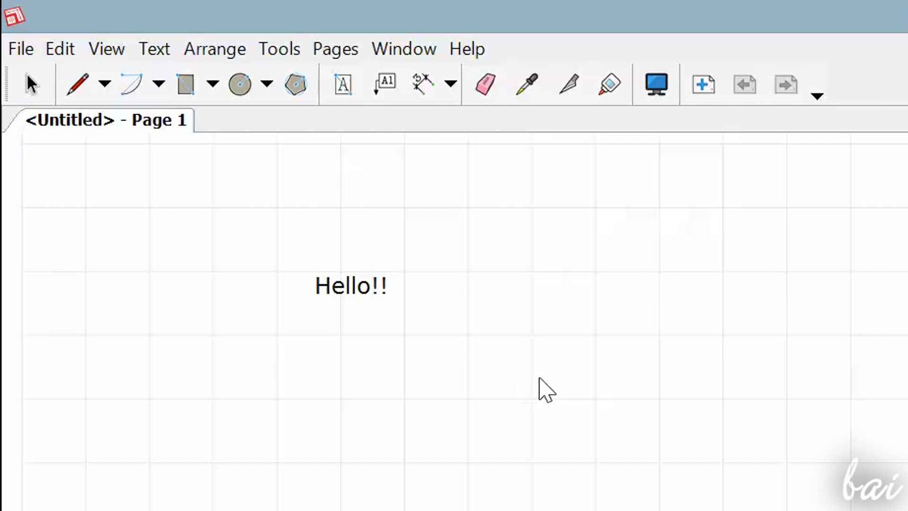
left_click(531, 366)
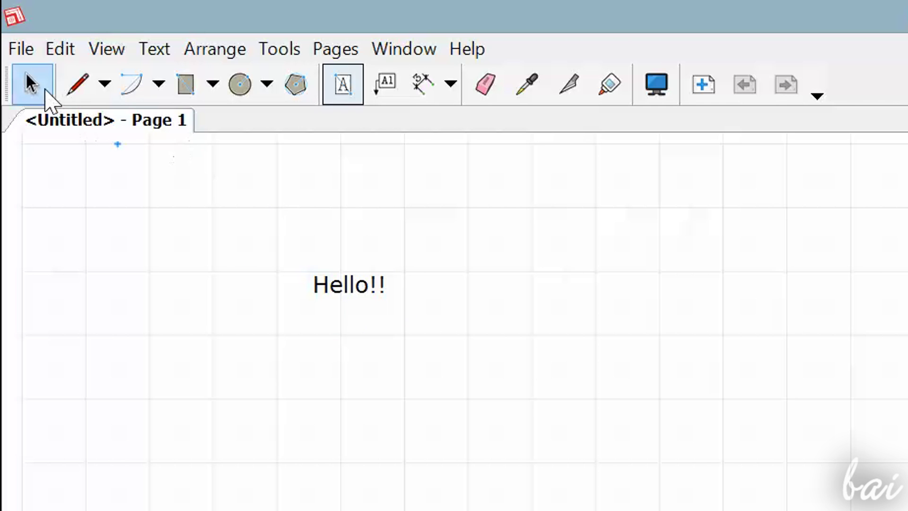
Move the Hello!! text down and right, and shrink its box from a corner
left_click(45, 87)
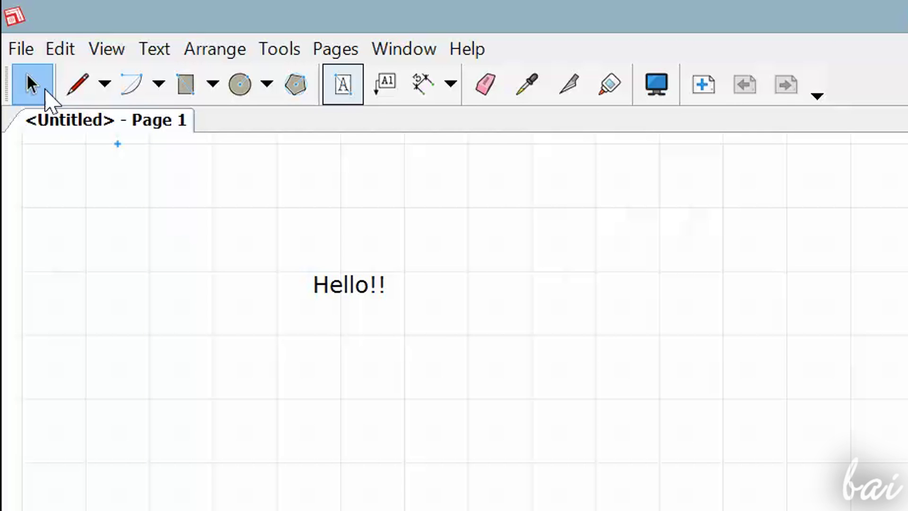
left_click(350, 301)
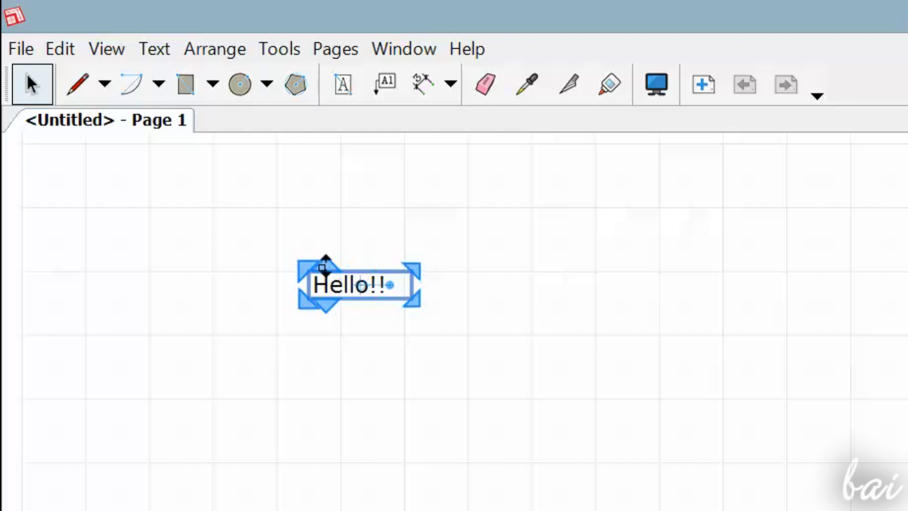
left_click_drag(321, 279, 497, 415)
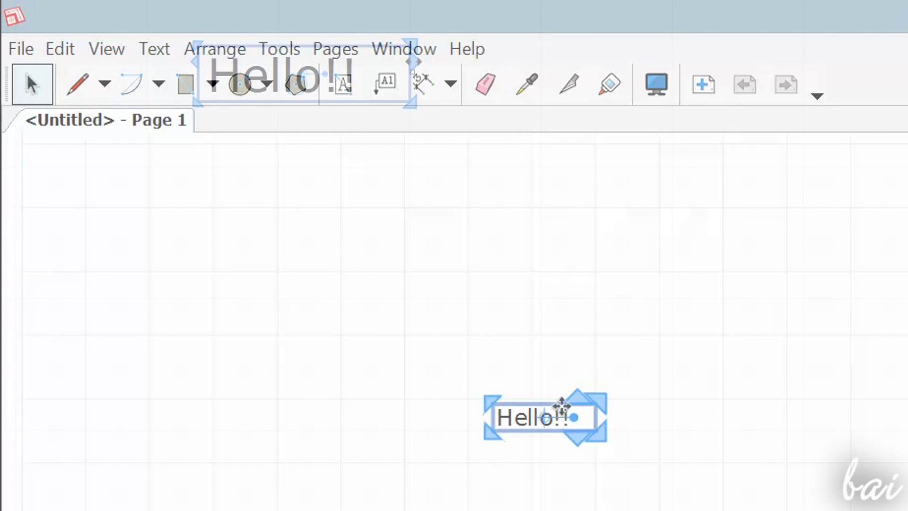
mouse_move(411, 101)
left_mouse_down()
mouse_move(545, 236)
mouse_move(345, 300)
mouse_move(411, 169)
mouse_move(441, 222)
mouse_move(427, 206)
left_mouse_up()
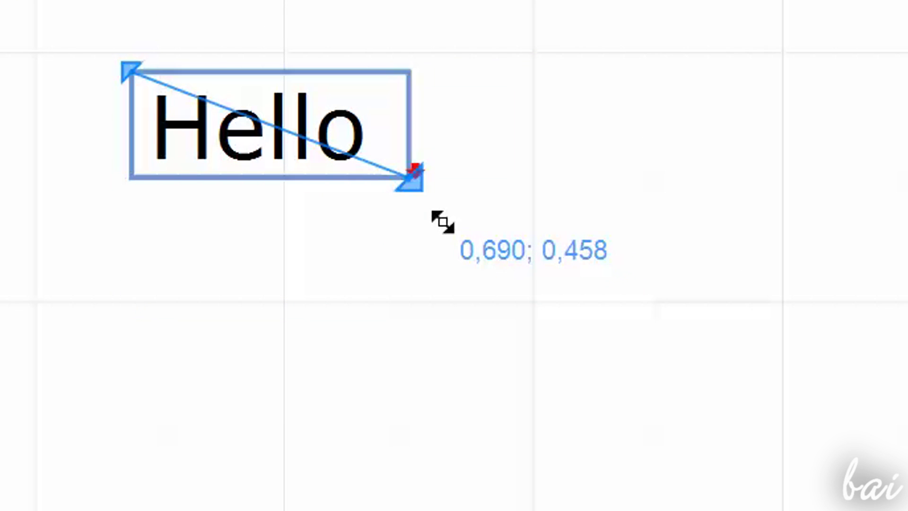
Reopen the Hello!! text box for editing, with the cursor after 'Hello!!'
left_click(598, 174)
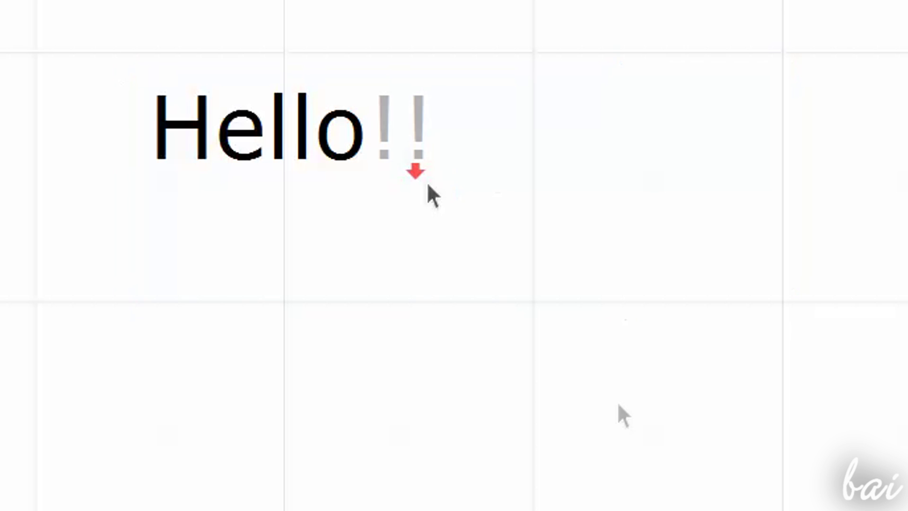
left_click(425, 135)
left_click(607, 178)
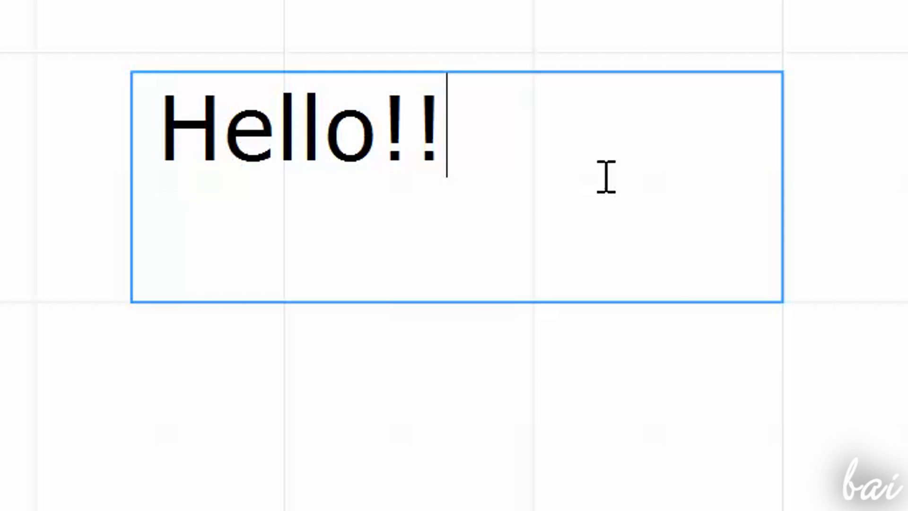
type(" How are")
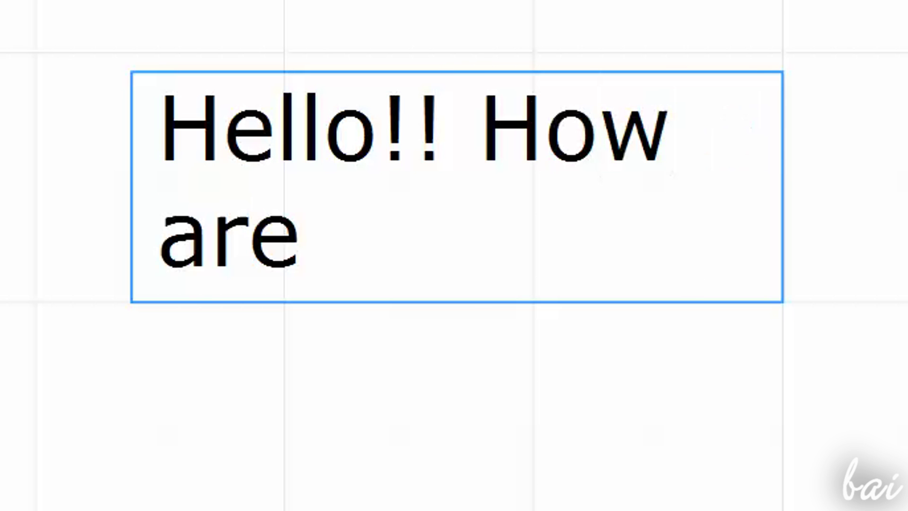
type(" you")
type("?")
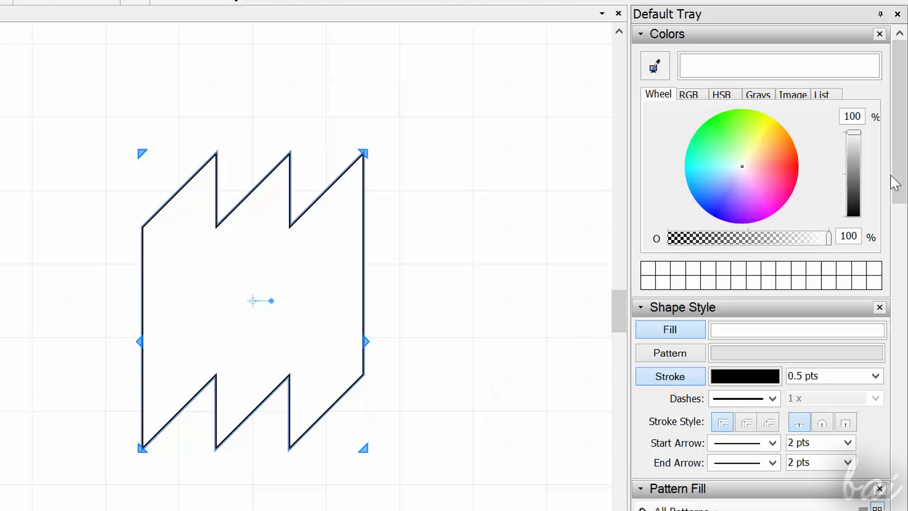
left_click_drag(900, 167, 897, 192)
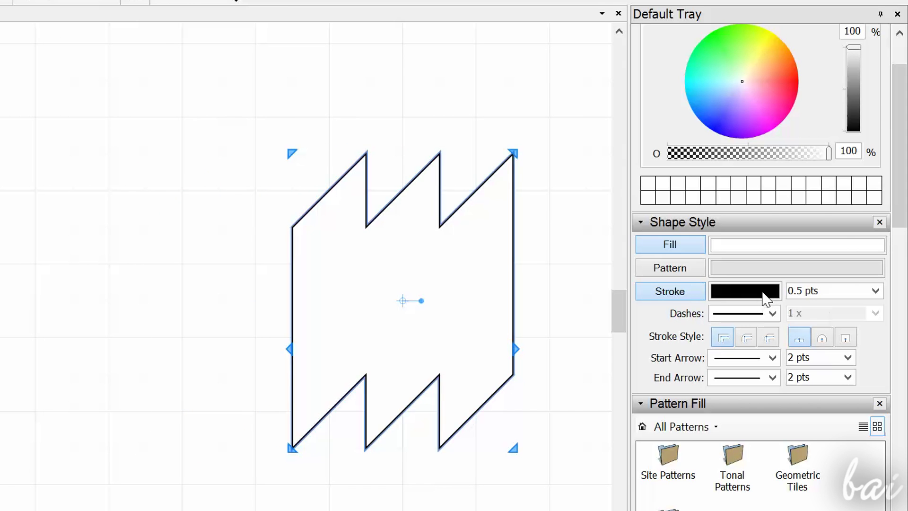
Make the jagged shape's outline magenta using RGB sliders, 1 pt thick
left_click(763, 292)
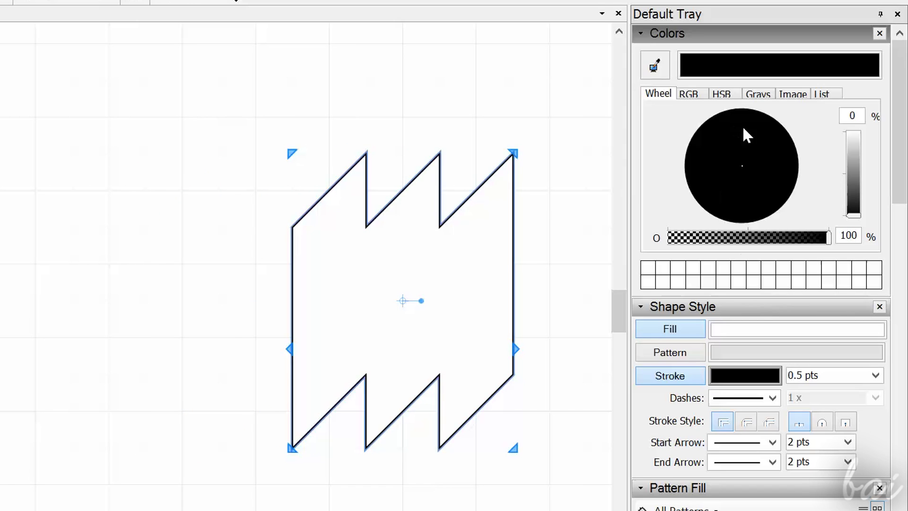
left_click(680, 92)
left_click(812, 140)
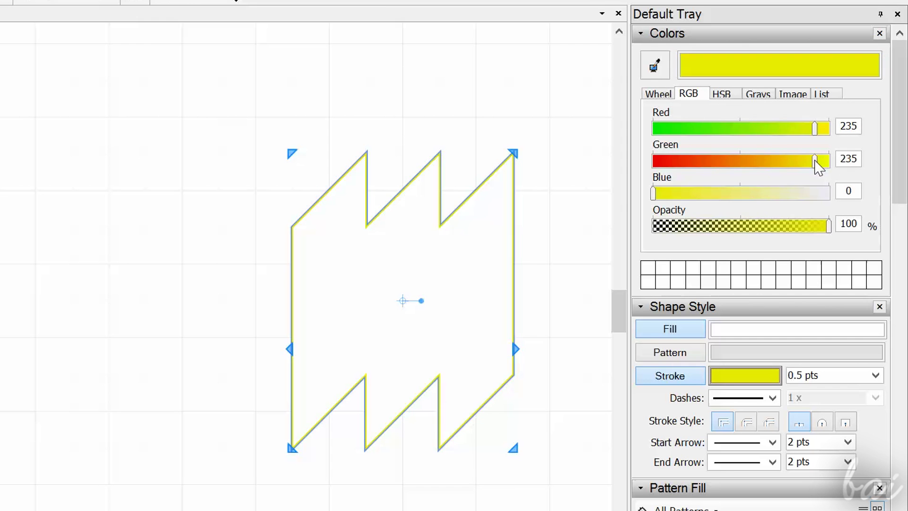
left_click_drag(817, 161, 685, 161)
left_click(811, 193)
left_click(855, 375)
left_click(839, 449)
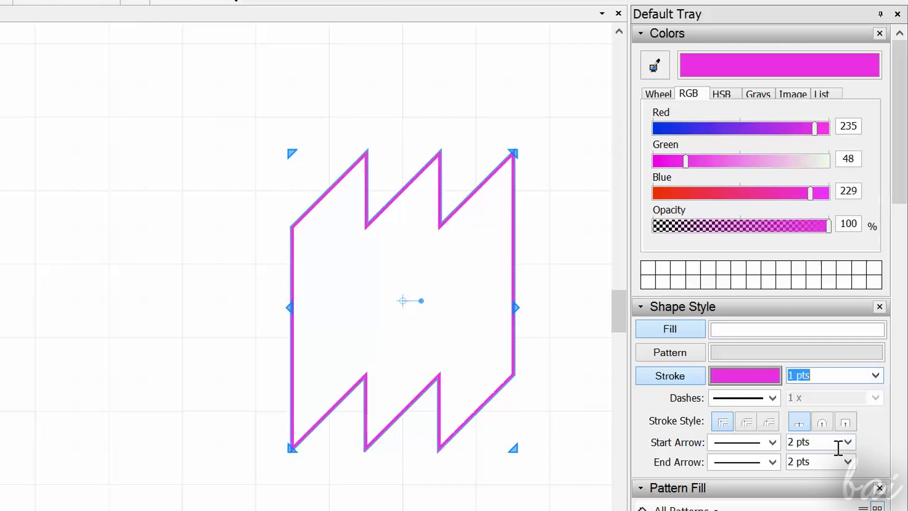
Keep the outline solid and adjust the red component of the shape's fill colour
left_click(772, 397)
left_click(741, 408)
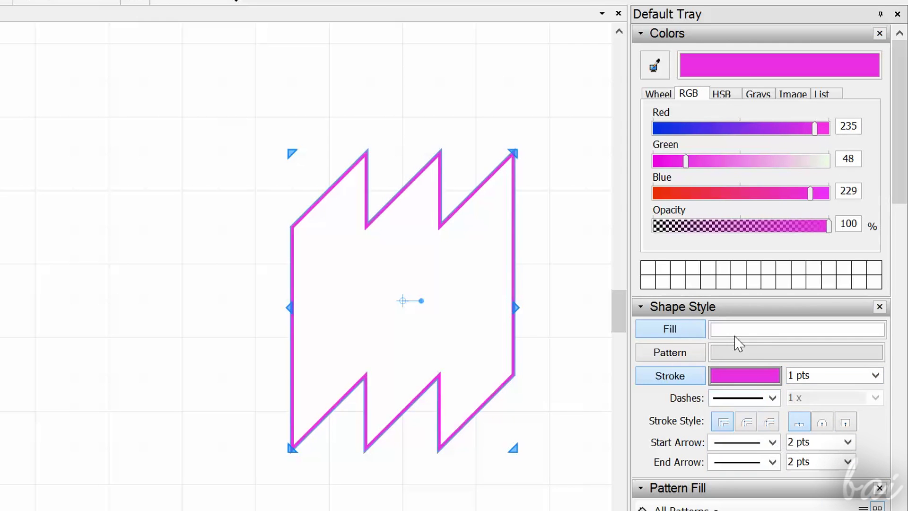
left_click(737, 330)
mouse_move(695, 128)
left_mouse_down()
mouse_move(782, 142)
mouse_move(837, 136)
left_mouse_up()
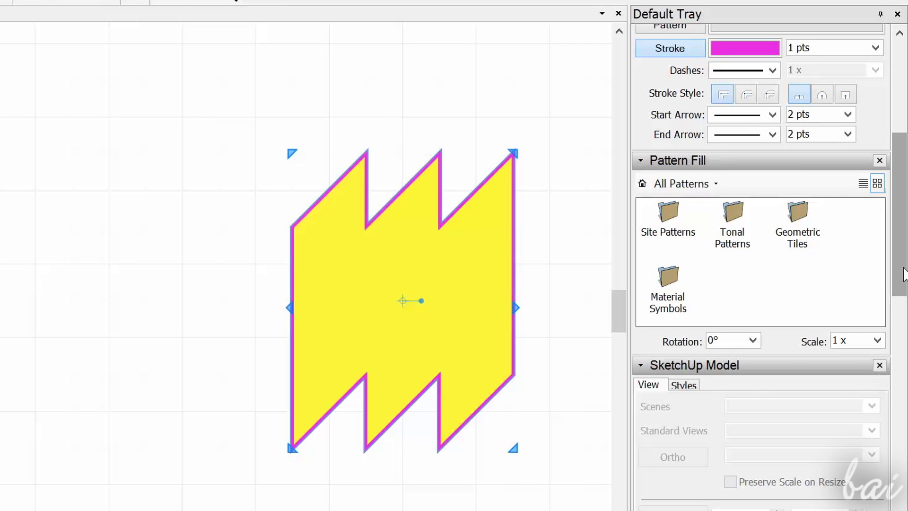
Try Brick Flemmish Bond from Material Symbols, then apply Brick Running Bond instead
double_click(668, 280)
left_click(796, 260)
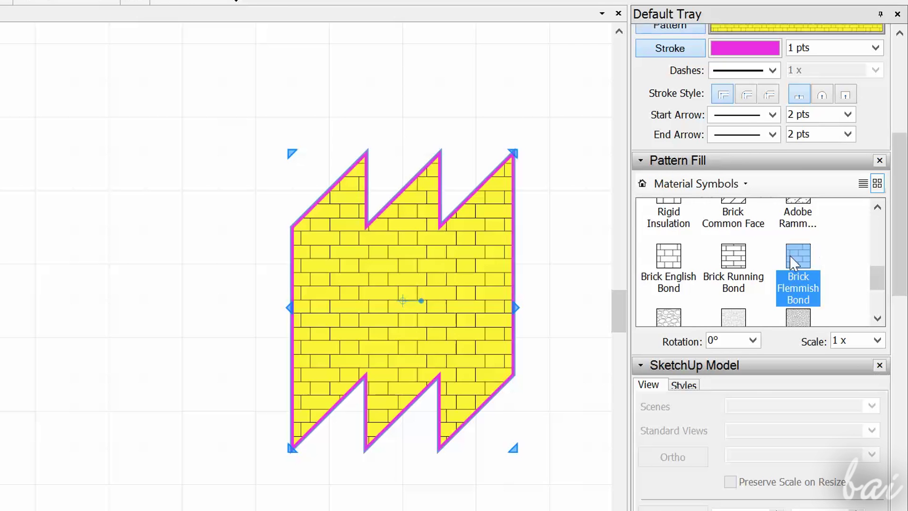
left_click(736, 261)
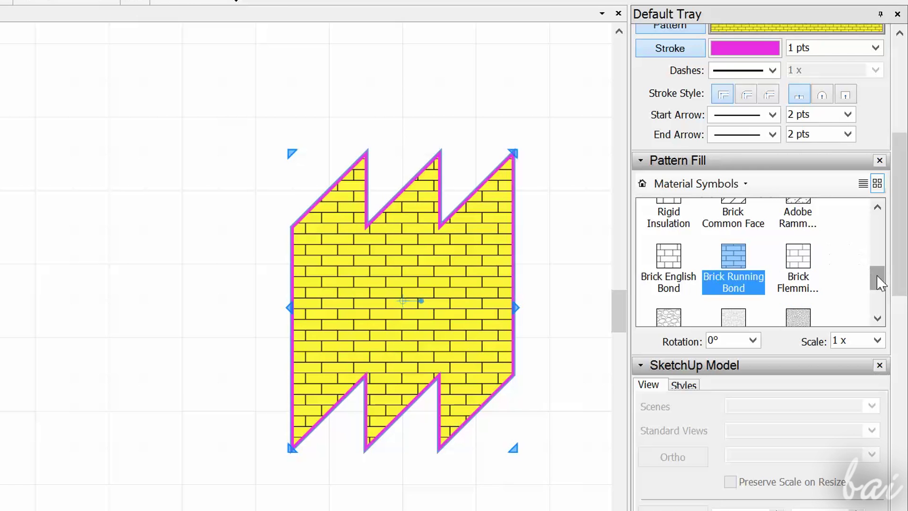
Give the 'Hello!! How are you?' text box a green border
left_click(391, 276)
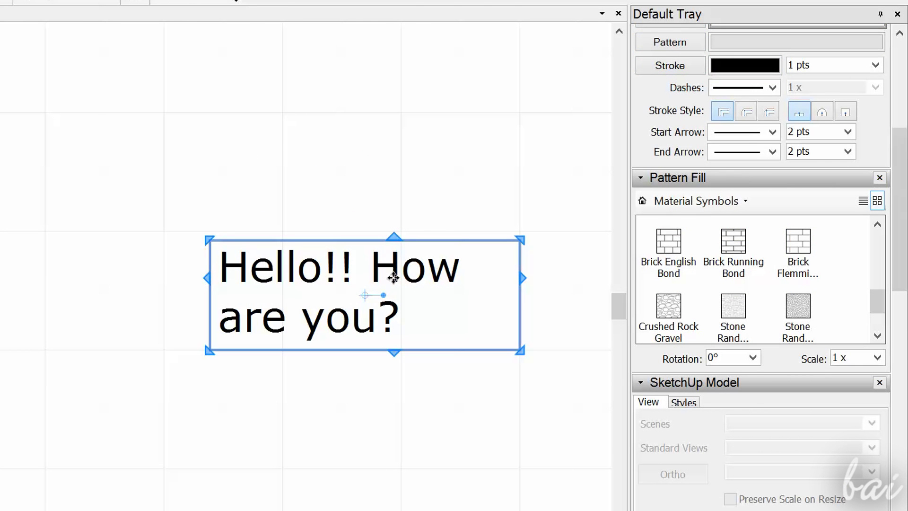
scroll(887, 194, "up", 2)
scroll(885, 178, "up", 1)
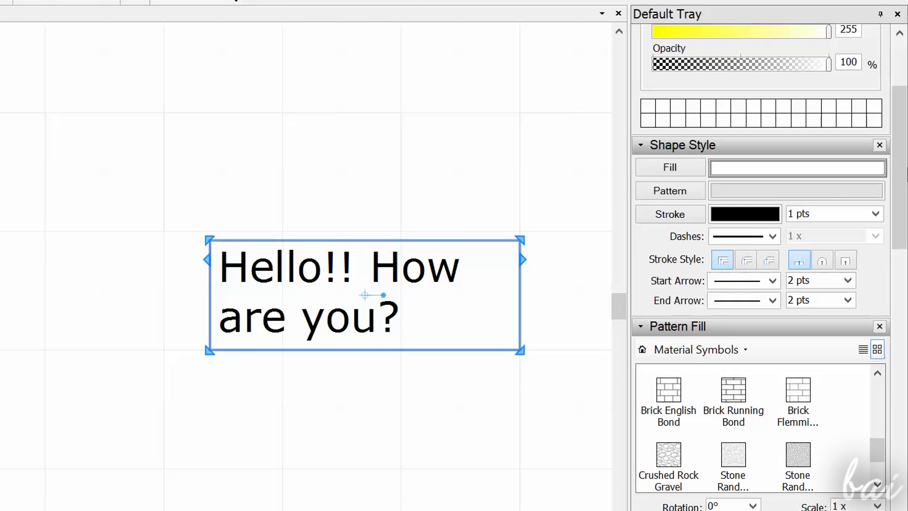
left_click(744, 216)
left_click(814, 161)
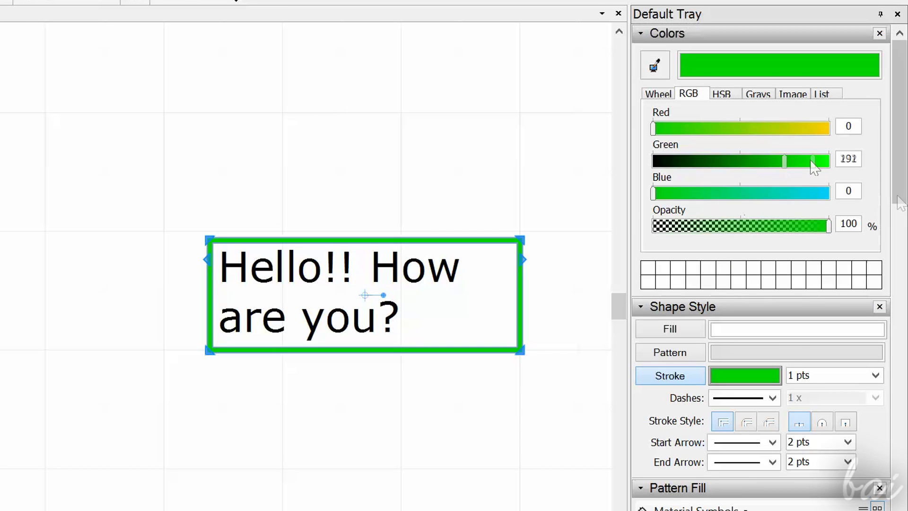
Turn the text box fill red by lowering its green and blue amounts
left_click(793, 330)
left_click(679, 161)
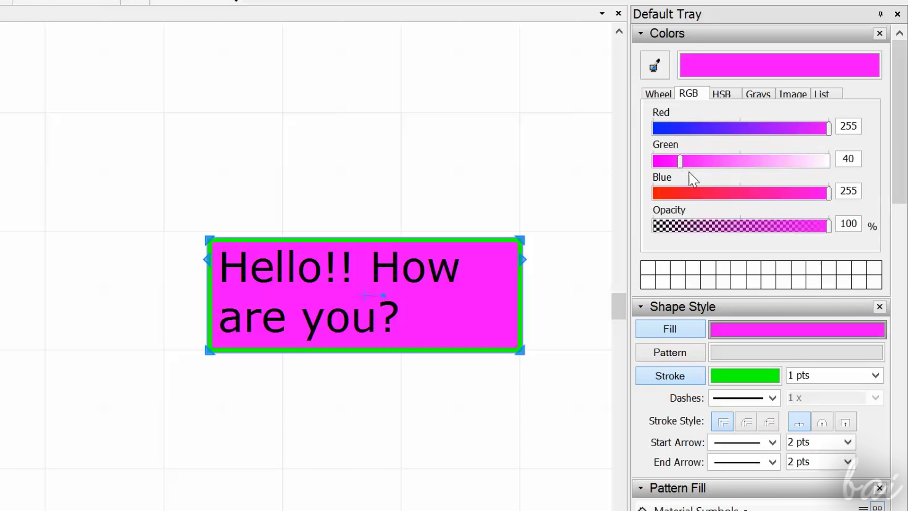
left_click_drag(718, 192, 675, 197)
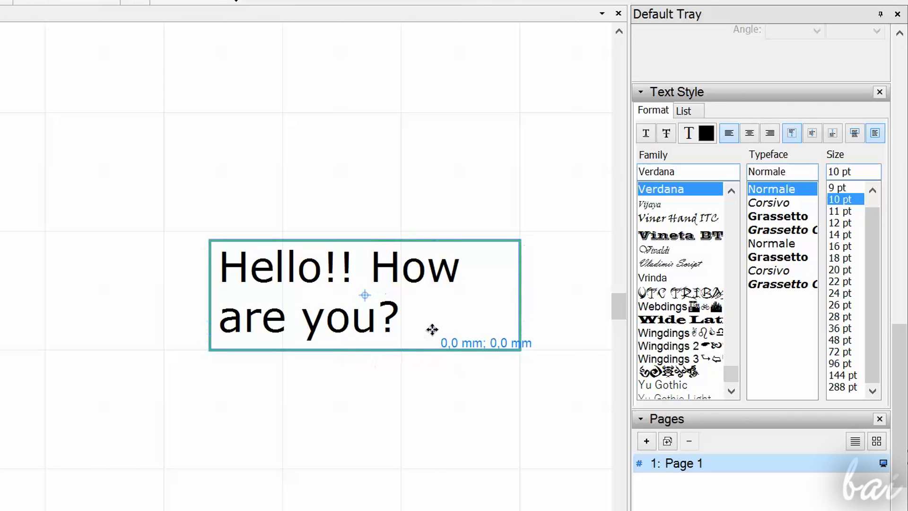
Try the Vijaya, Viner Hand ITC and Vivaldi fonts on the greeting text
left_click(385, 314)
double_click(399, 319)
left_click(428, 374)
left_click(419, 320)
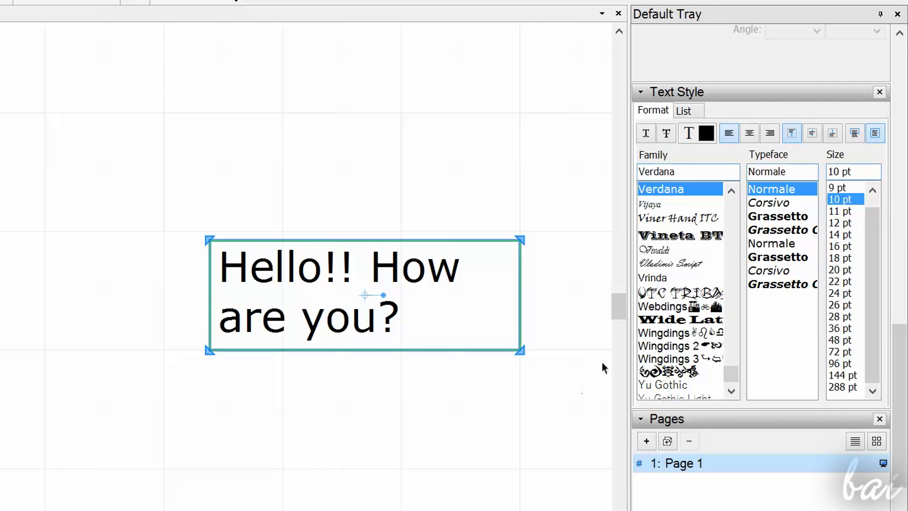
left_click(673, 204)
left_click(674, 204)
left_click(678, 250)
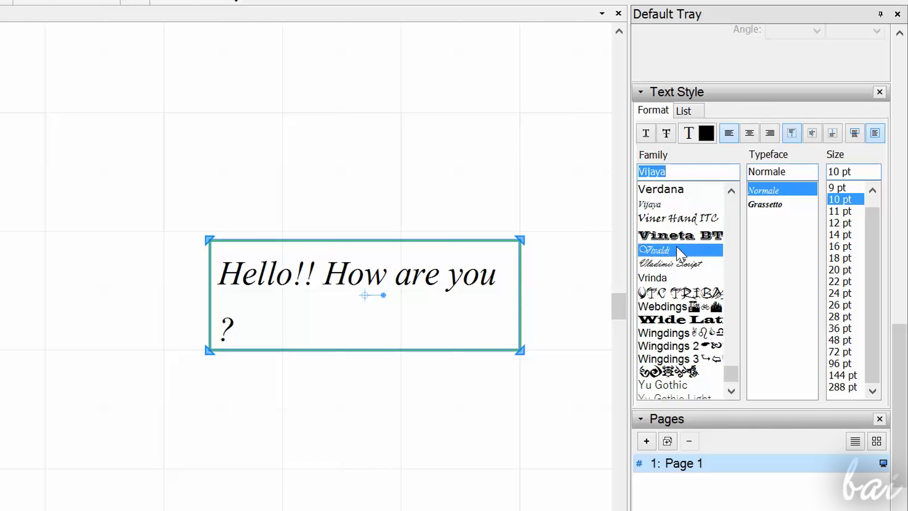
Make the word How bold, try Vivaldi and Vladimir Script, then revert to Vrinda
left_click(267, 162)
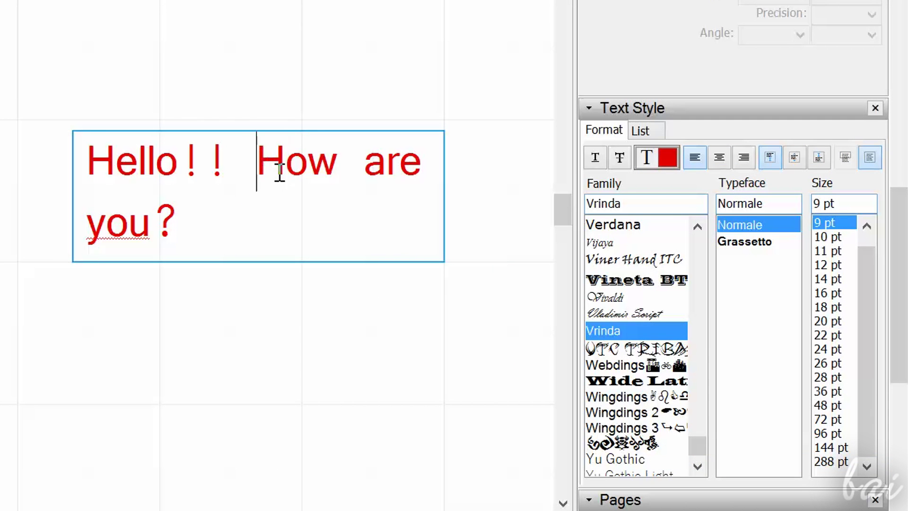
left_click_drag(280, 170, 334, 178)
left_click(741, 243)
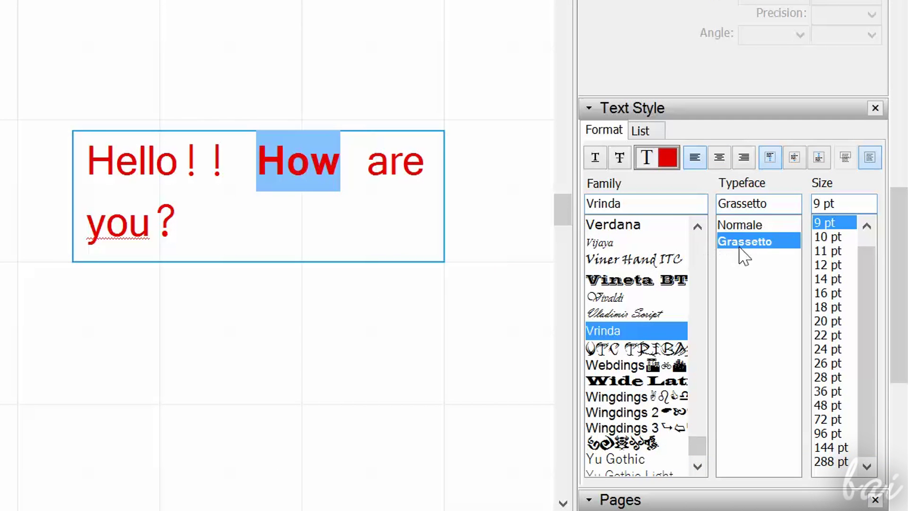
left_click(618, 297)
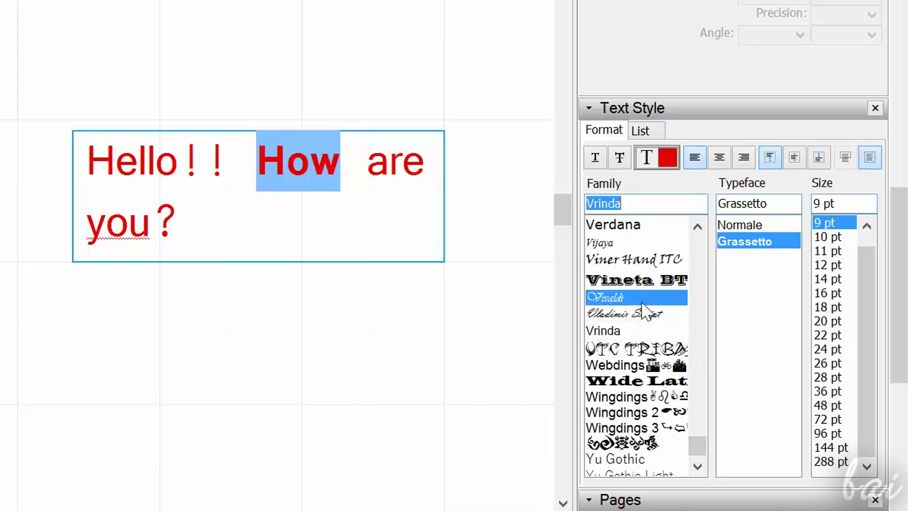
left_click(635, 315)
left_click(628, 330)
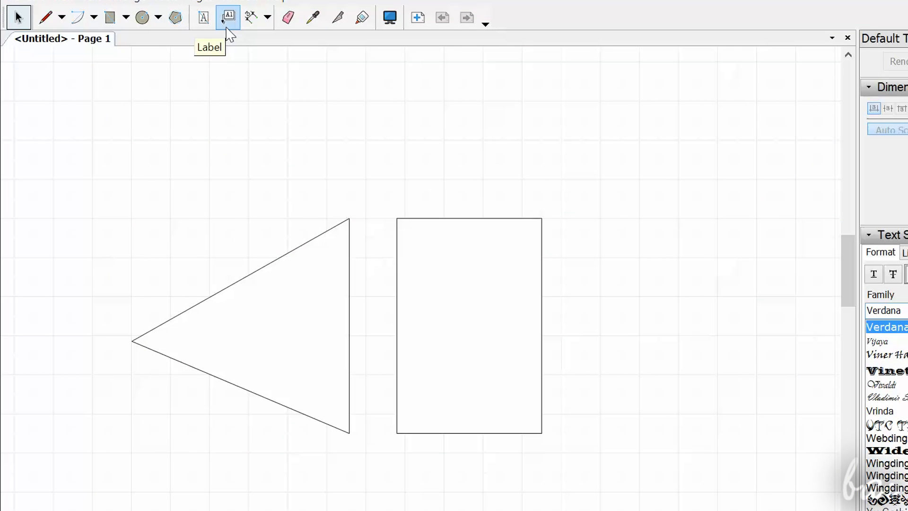
Draw a curved-leader label from the rectangle's right side to the upper right for 'rect'
left_click(226, 28)
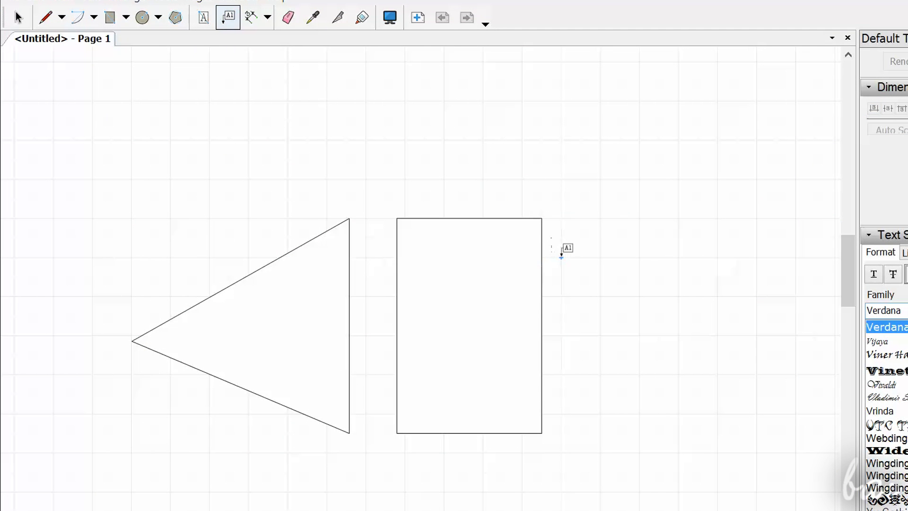
left_click_drag(590, 257, 670, 133)
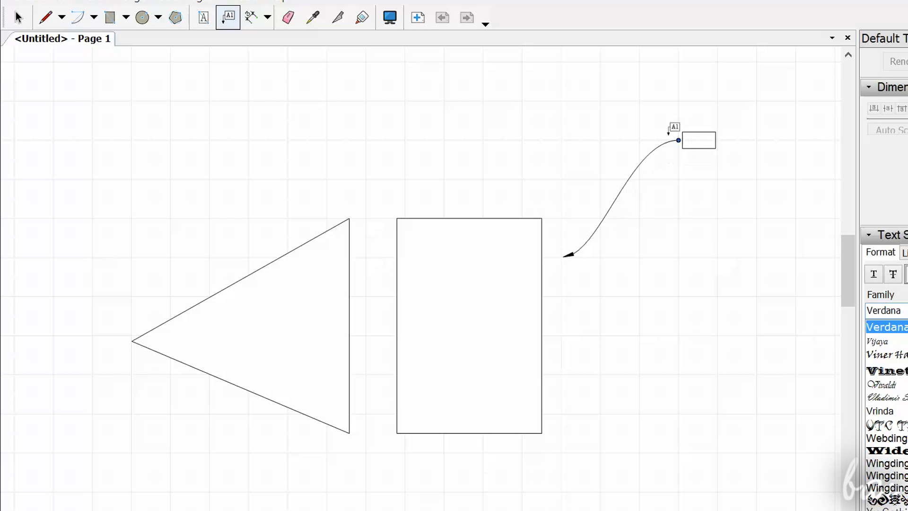
left_click(670, 132)
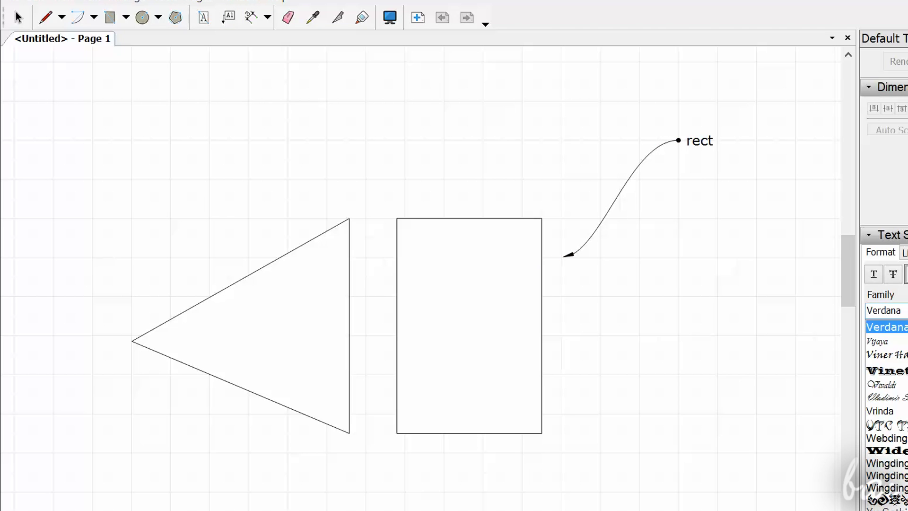
Dimension the rectangle's 1 m width below it and 1,50 m height to its right
left_click(251, 22)
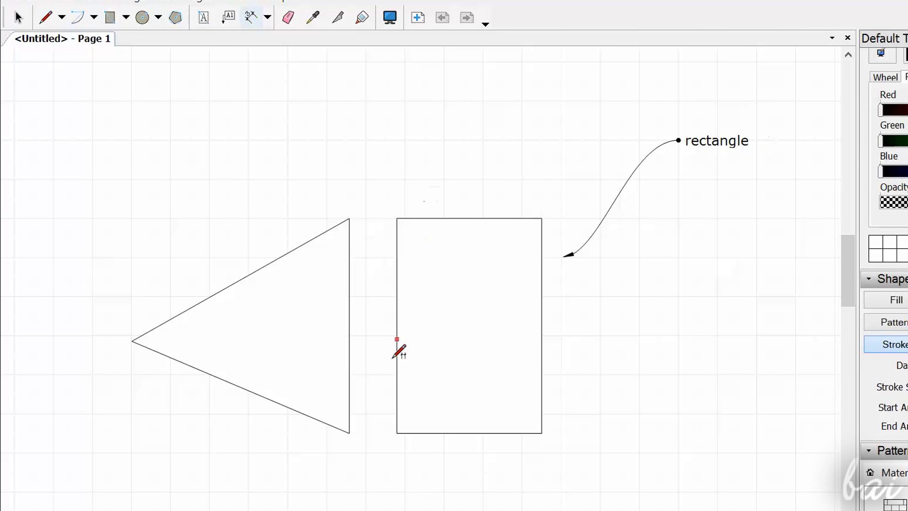
left_click(398, 432)
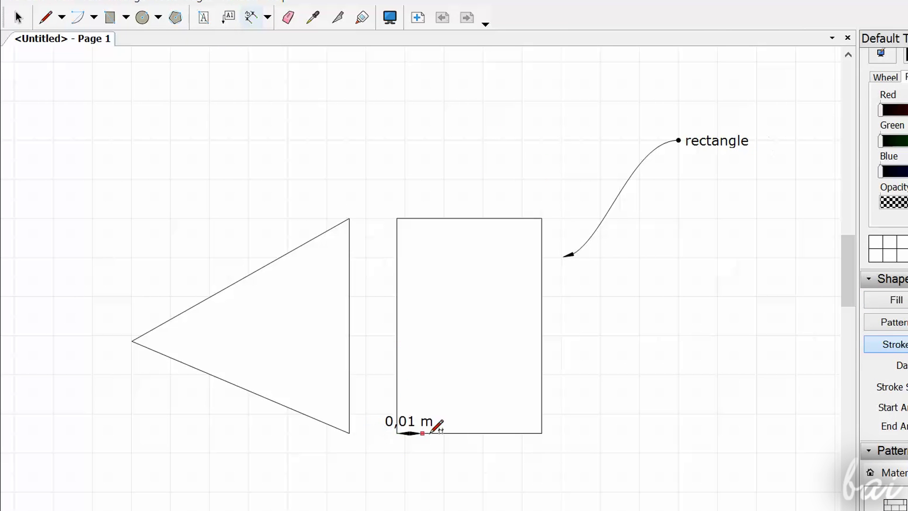
left_click(542, 432)
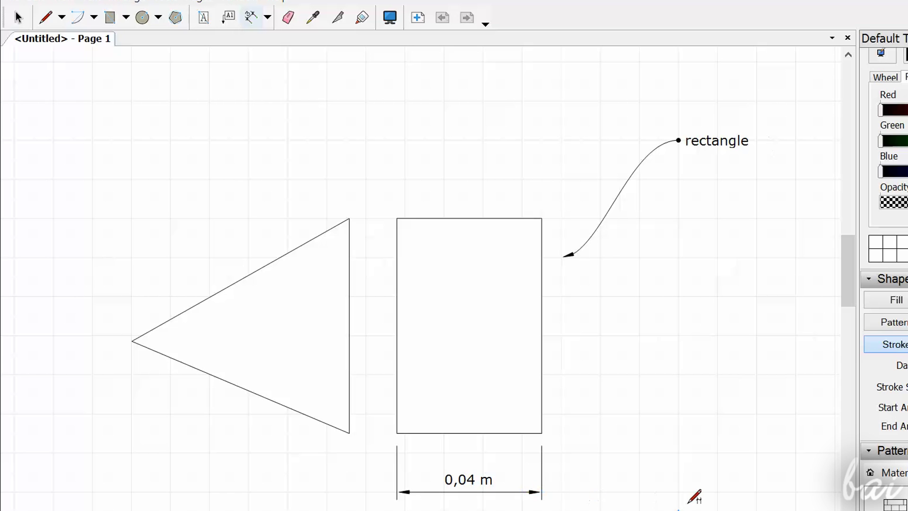
left_click(543, 218)
left_click(542, 432)
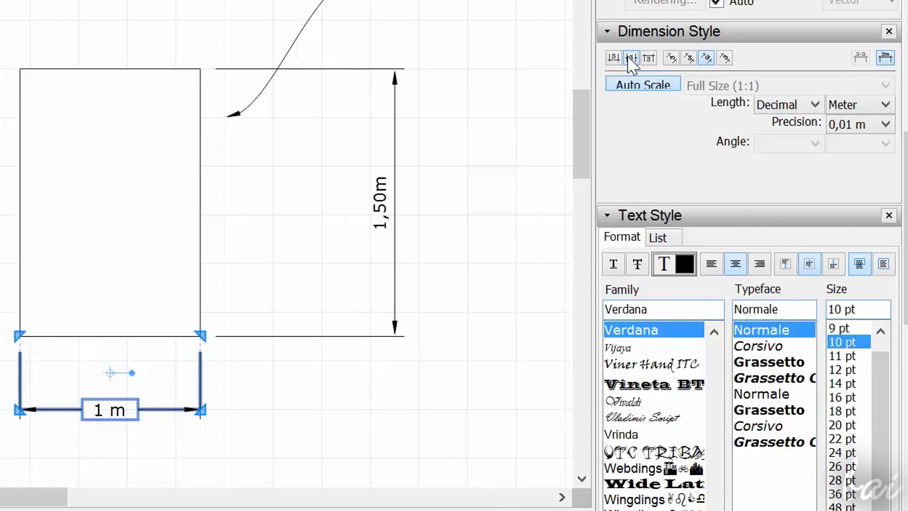
Place the width dimension's text horizontally above its line, and open the Length unit list
left_click(651, 61)
left_click(614, 57)
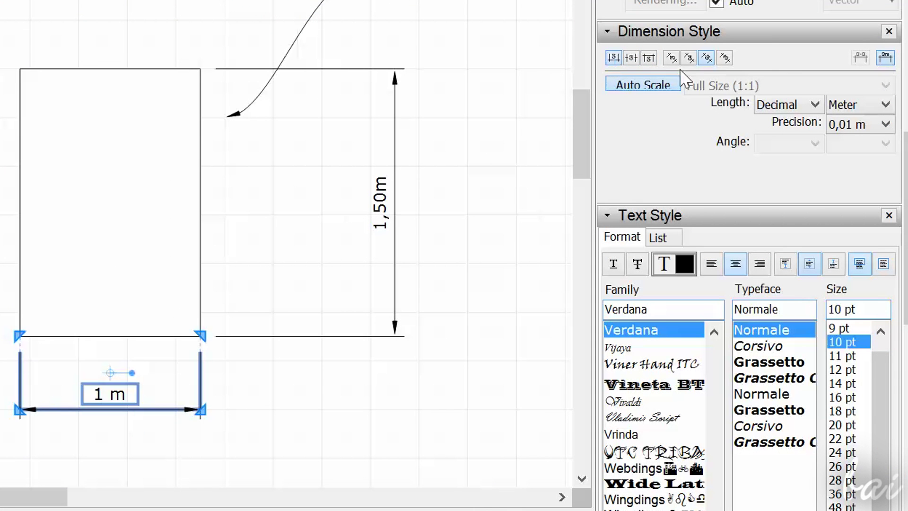
left_click(674, 58)
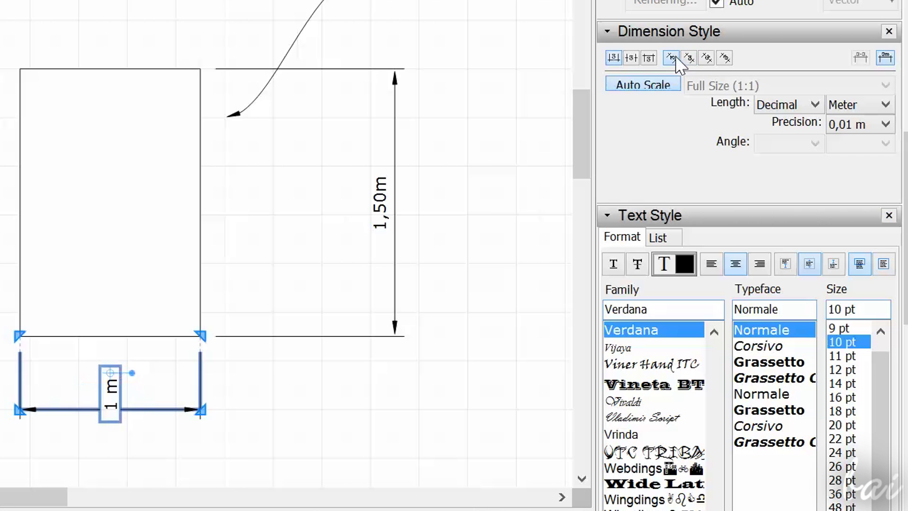
left_click(688, 58)
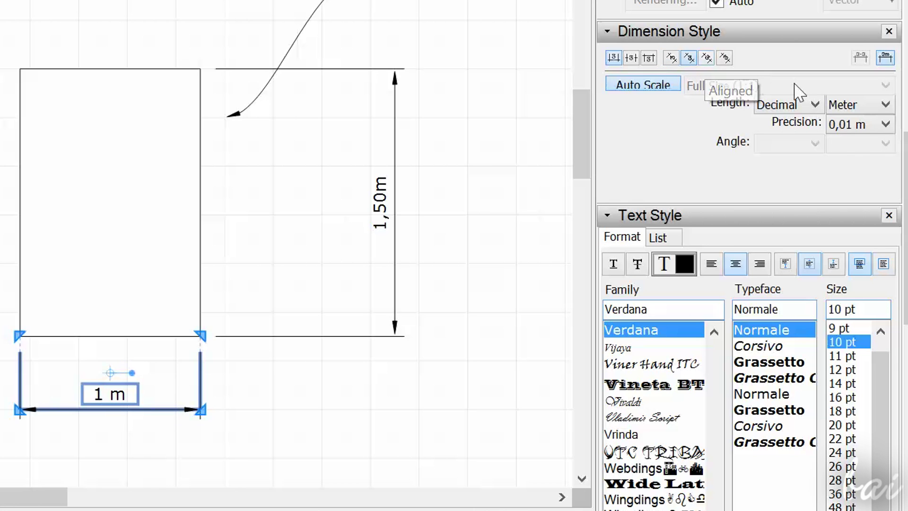
left_click(869, 106)
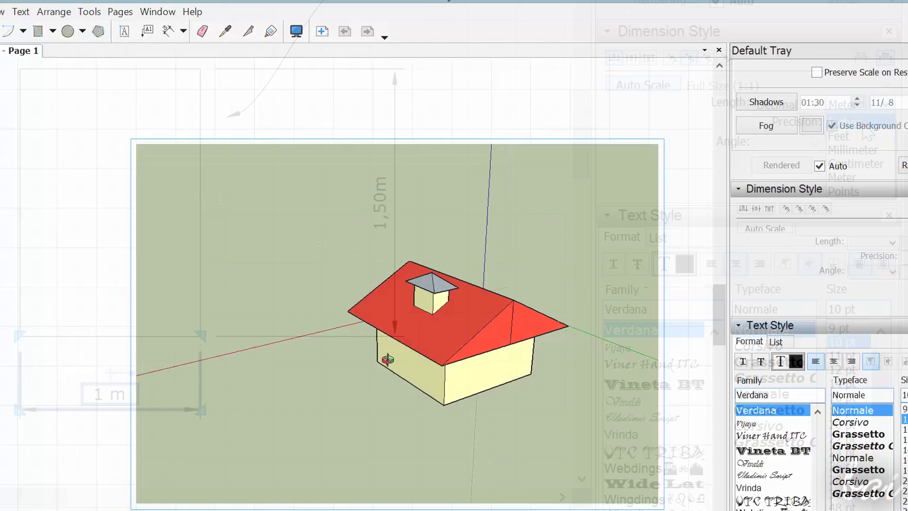
Orbit the house model down to near eye level, showing roof and door, and open the File menu
middle_click_drag(385, 361, 557, 357)
middle_click_drag(353, 294, 566, 330)
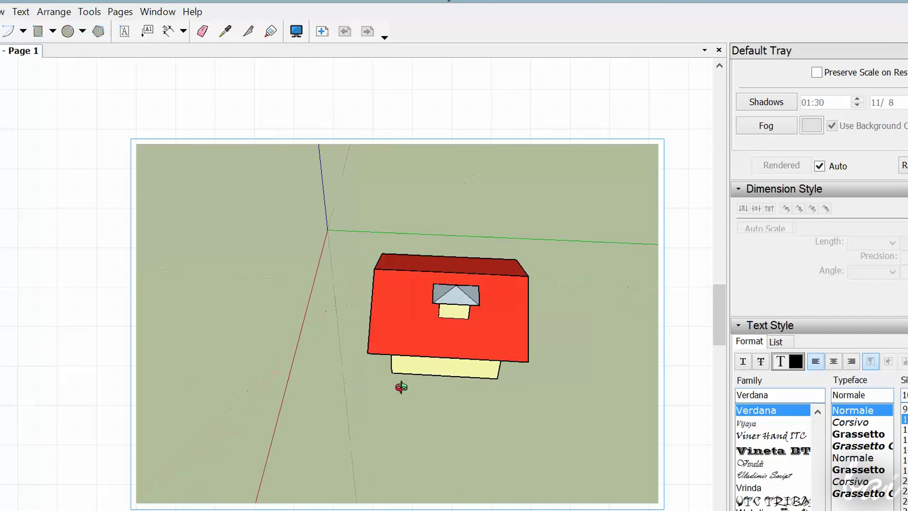
mouse_move(416, 354)
middle_mouse_down()
mouse_move(532, 300)
mouse_move(543, 267)
mouse_move(490, 280)
mouse_move(490, 194)
mouse_move(476, 283)
mouse_move(487, 314)
mouse_move(469, 289)
middle_mouse_up()
scroll(469, 288, "up", 2)
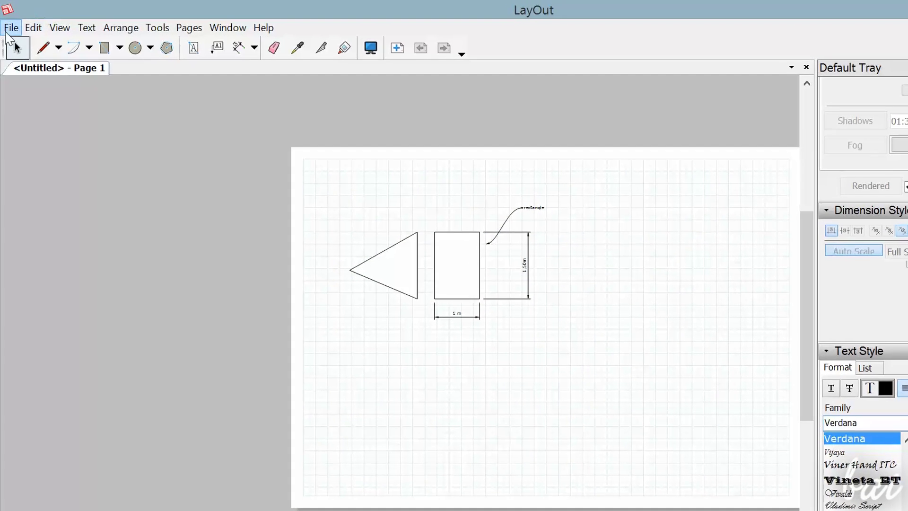
left_click(11, 34)
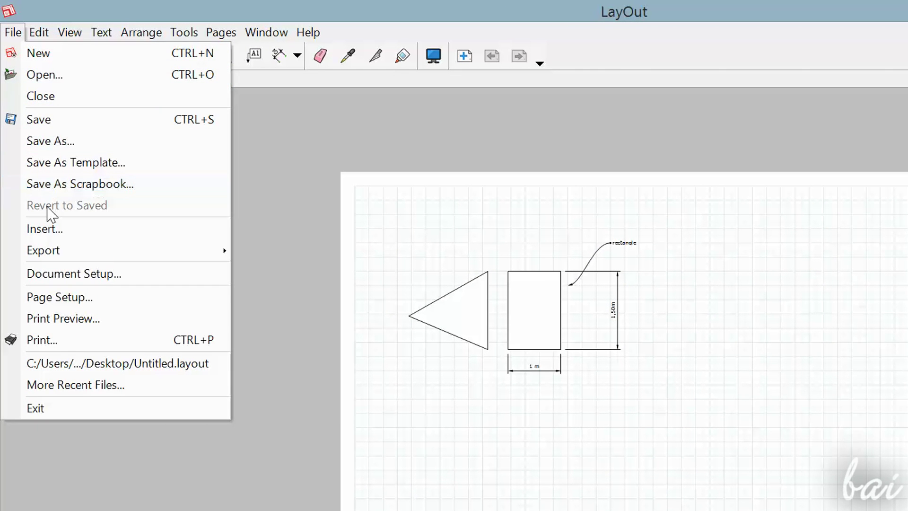
Insert Untitled.skp through File > Insert onto the page
left_click(58, 237)
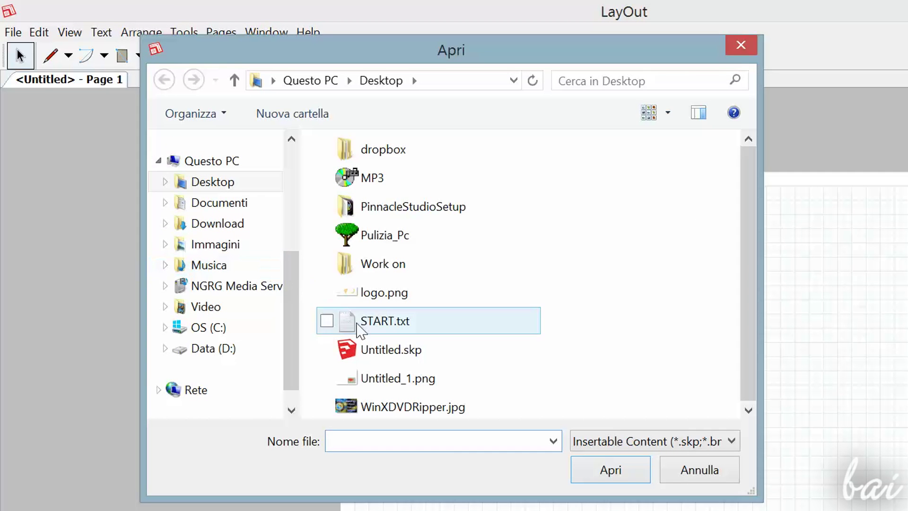
left_click(381, 347)
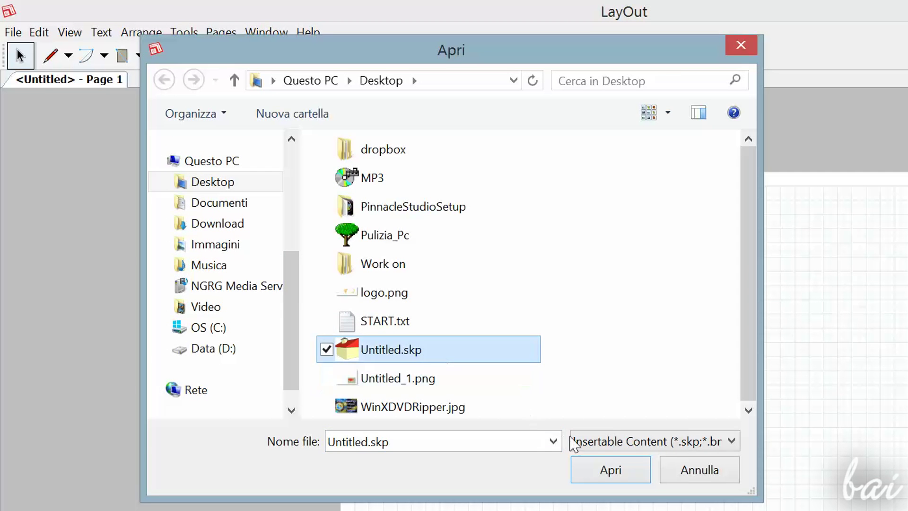
left_click(596, 469)
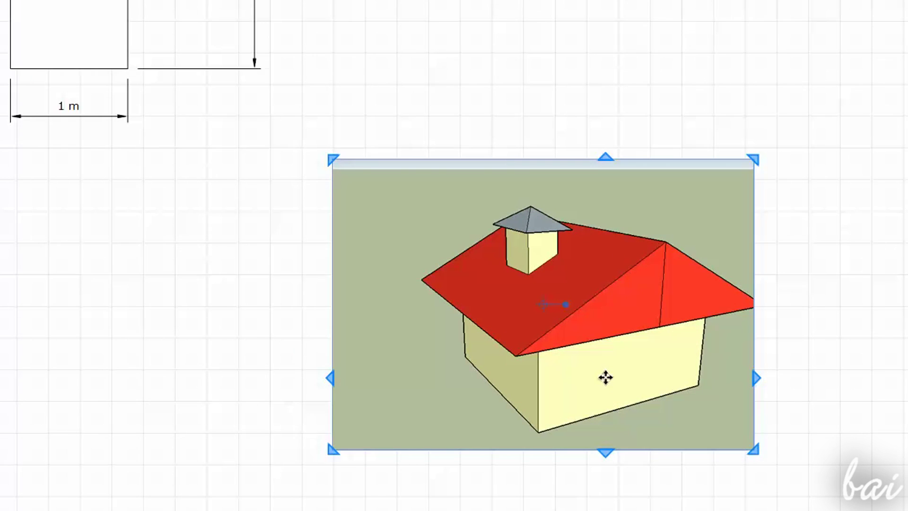
scroll(605, 377, "up", 1, "ctrl")
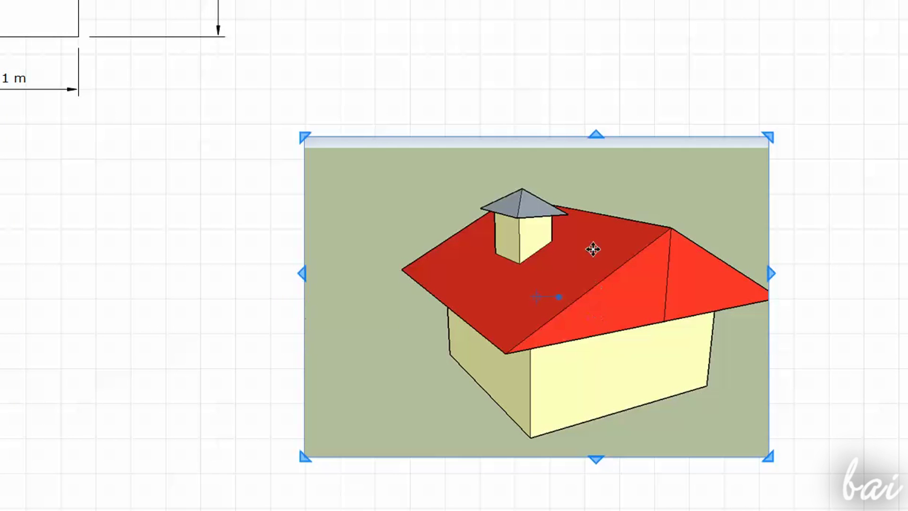
Open the house viewport in SketchUp from its right-click menu
right_click(587, 178)
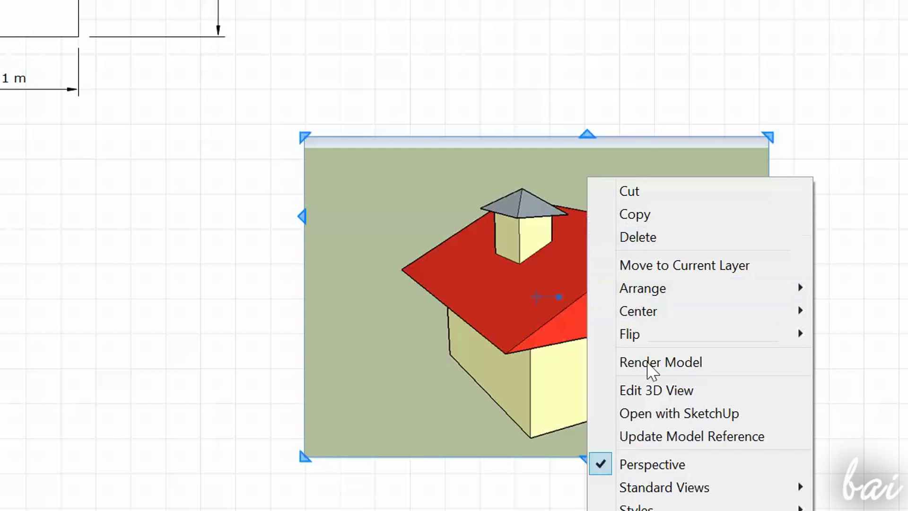
left_click(679, 414)
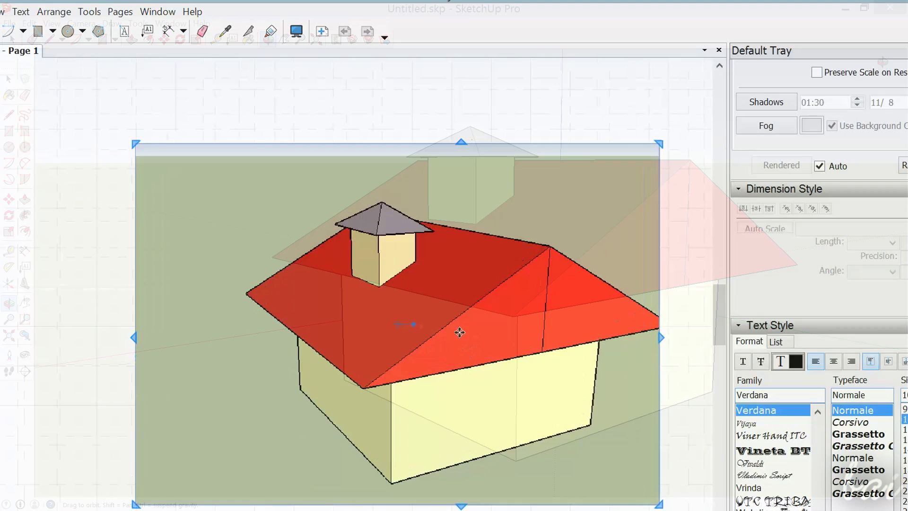
Orbit the house viewport in Edit 3D View to look from above, then render it
right_click(460, 331)
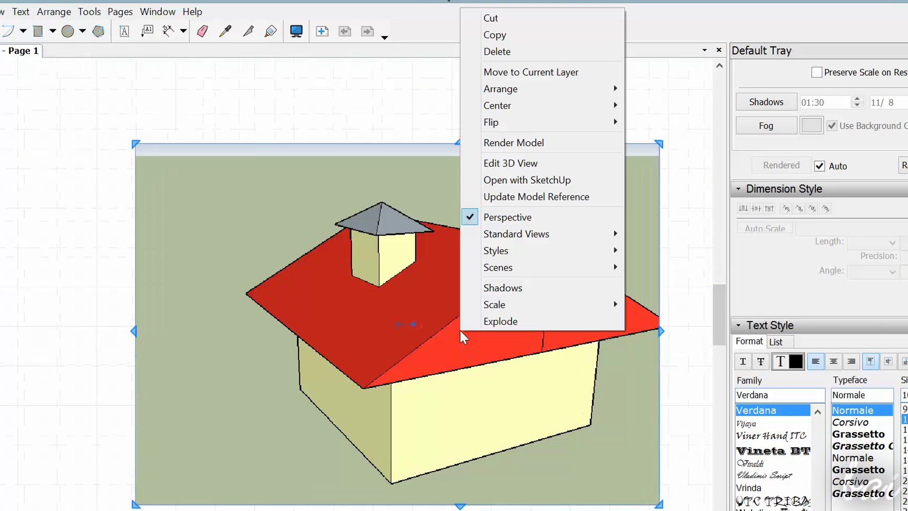
left_click(525, 167)
scroll(461, 284, "down", 3)
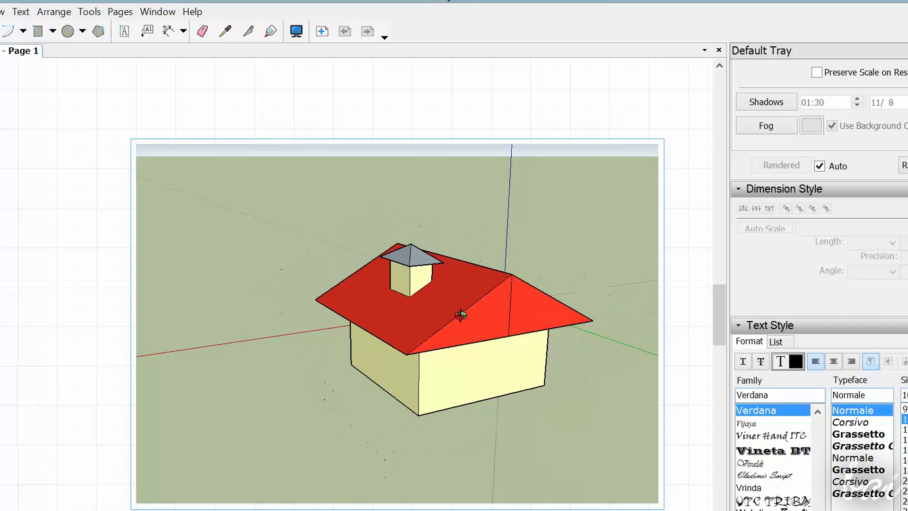
scroll(461, 298, "down", 2)
scroll(460, 316, "up", 4)
scroll(477, 340, "up", 3)
scroll(477, 339, "down", 2)
scroll(477, 340, "down", 2)
scroll(477, 340, "up", 1)
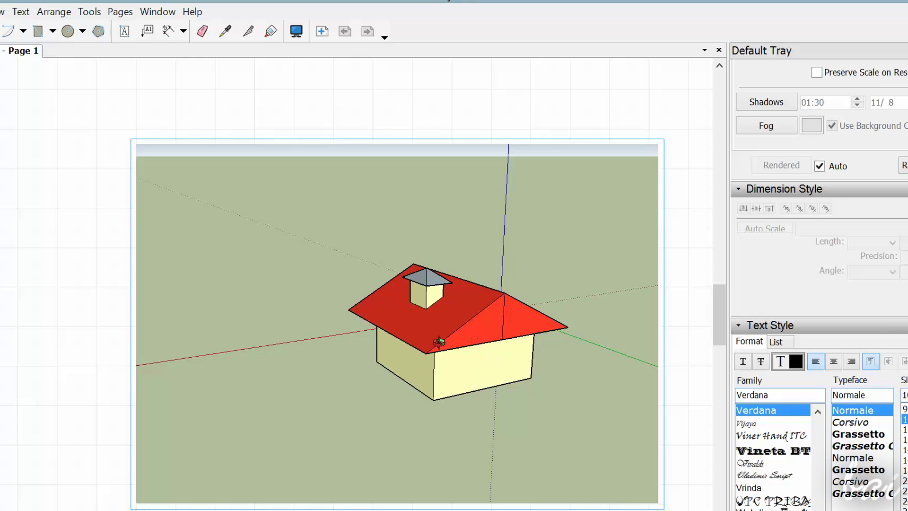
mouse_move(377, 336)
middle_mouse_down()
mouse_move(401, 371)
mouse_move(511, 377)
mouse_move(557, 357)
middle_mouse_up()
mouse_move(354, 295)
middle_mouse_down()
mouse_move(401, 387)
mouse_move(543, 354)
mouse_move(479, 284)
middle_mouse_up()
left_click(455, 102)
scroll(448, 200, "down", 1)
scroll(448, 200, "down", 1)
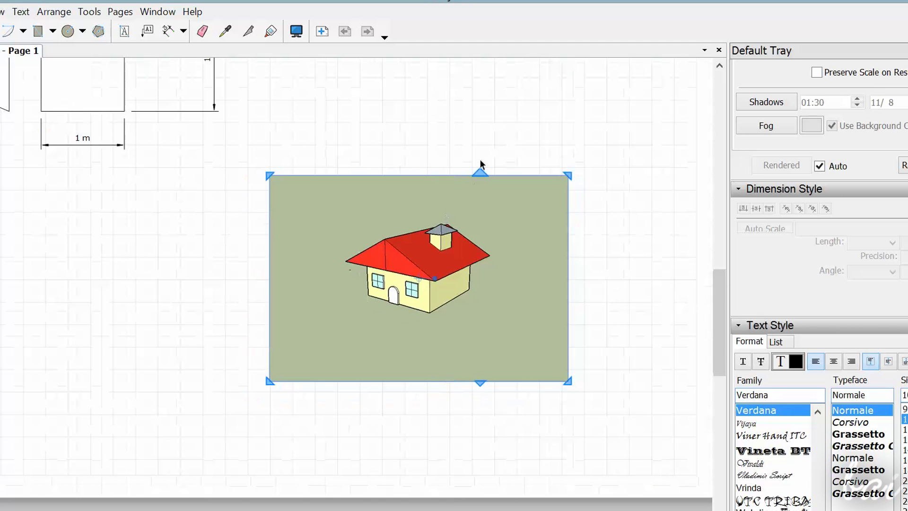
scroll(462, 145, "up", 1)
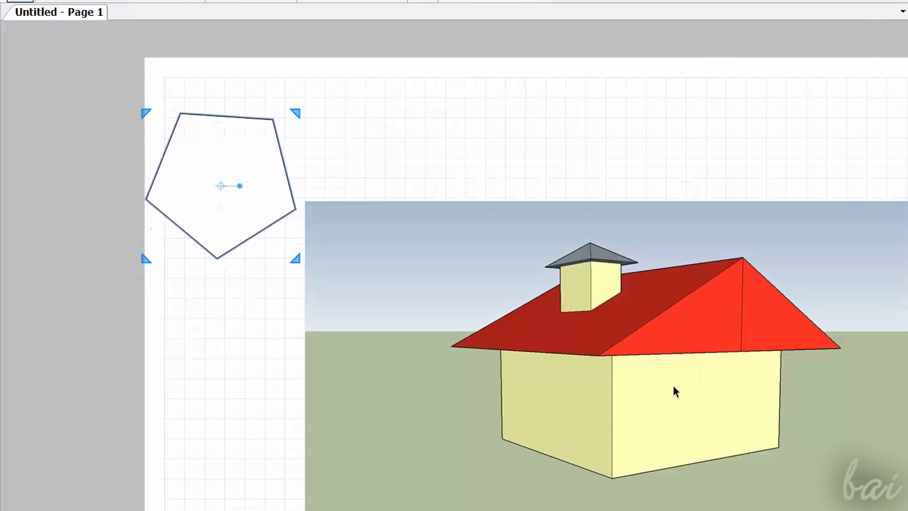
Enter Edit 3D View on the house viewport from its context menu
right_click(675, 374)
left_click(766, 176)
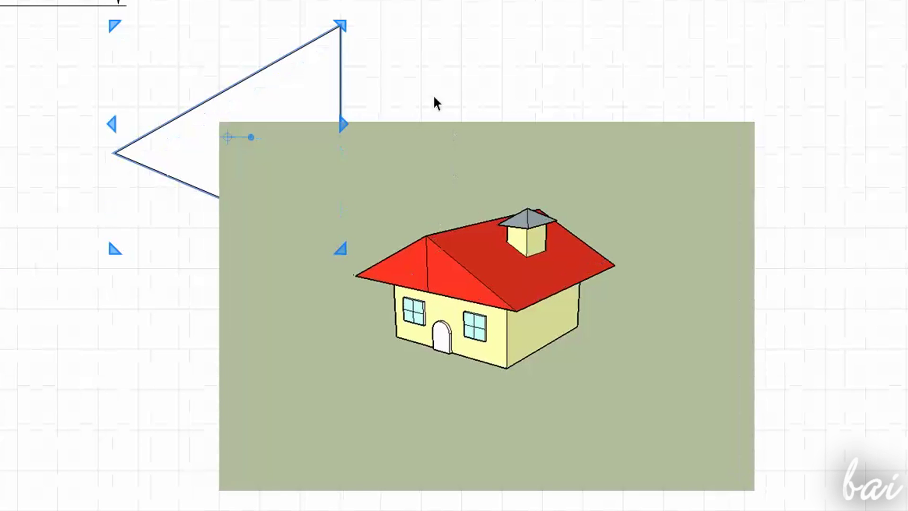
Bring the triangle forward over the house viewport, then send it back behind it
right_click(297, 97)
mouse_move(356, 214)
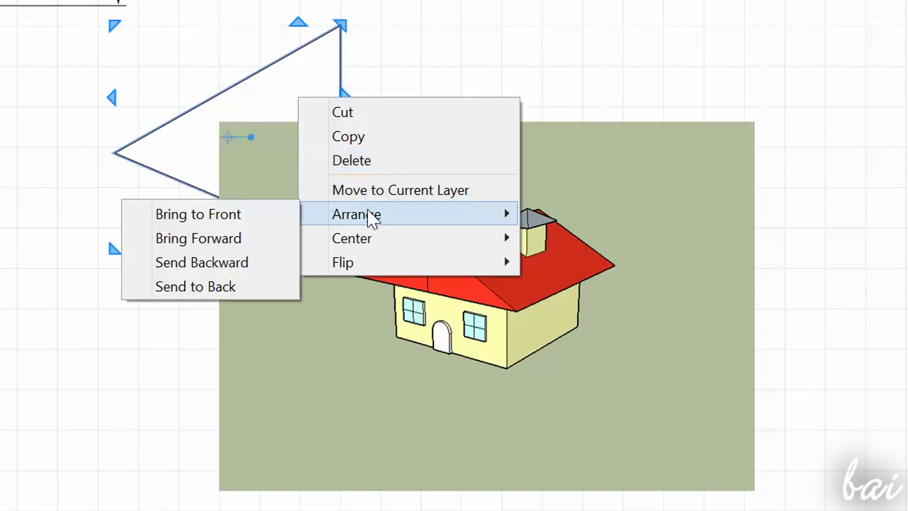
left_click(261, 236)
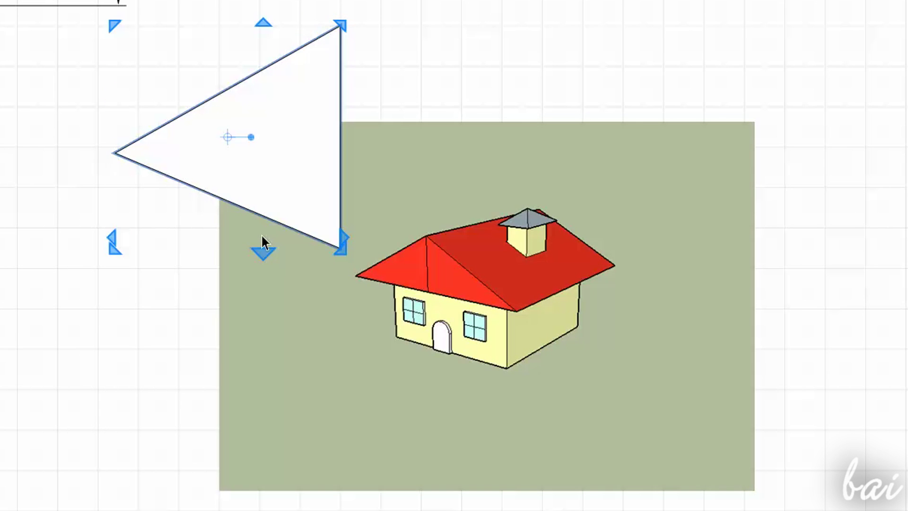
right_click(304, 100)
mouse_move(362, 217)
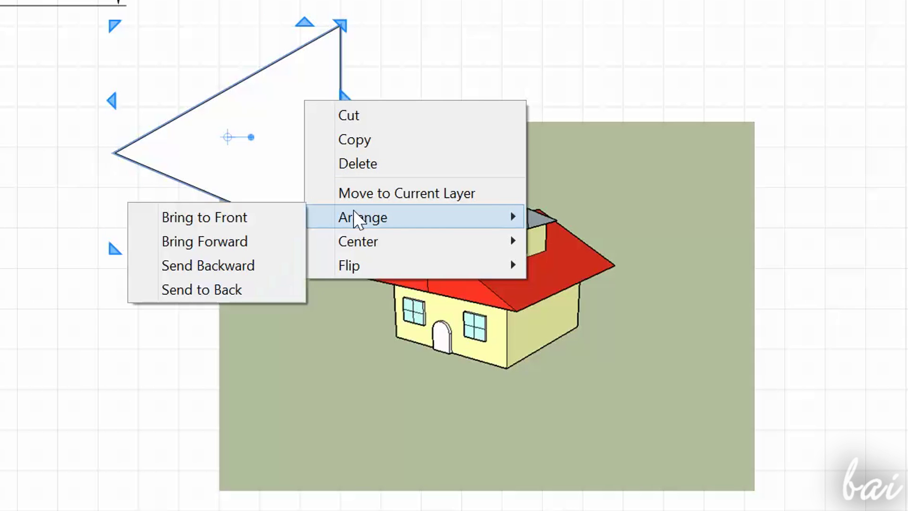
left_click(267, 269)
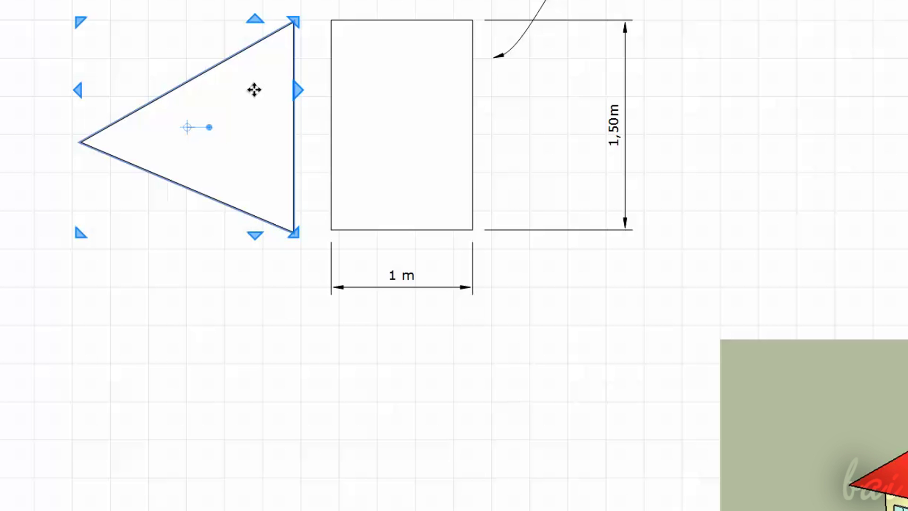
Copy and paste the triangle, dragging the duplicate down below the original
right_click(255, 90)
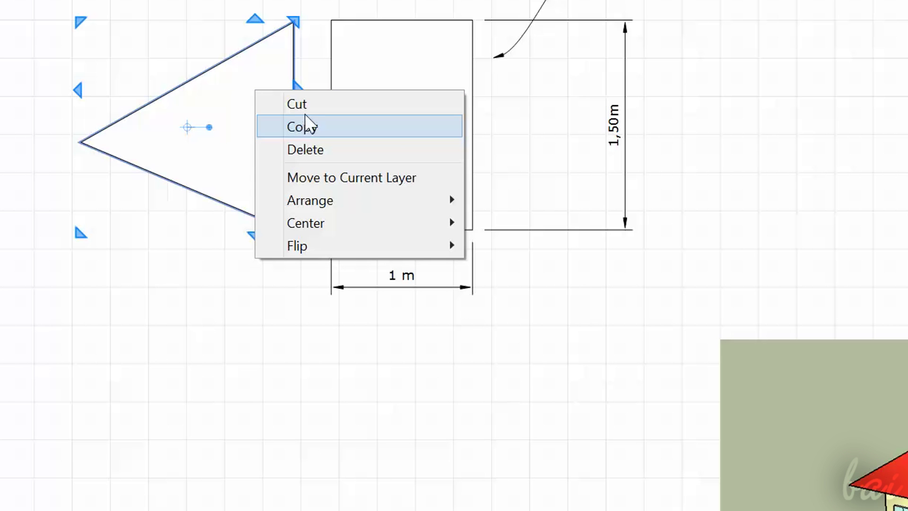
mouse_move(340, 245)
left_click(314, 127)
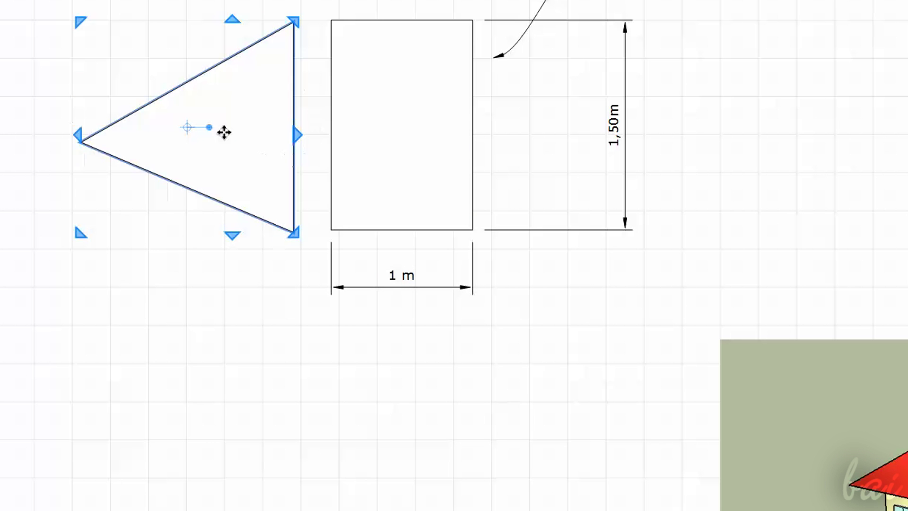
right_click(184, 373)
left_click(213, 379)
left_click_drag(251, 152, 235, 404)
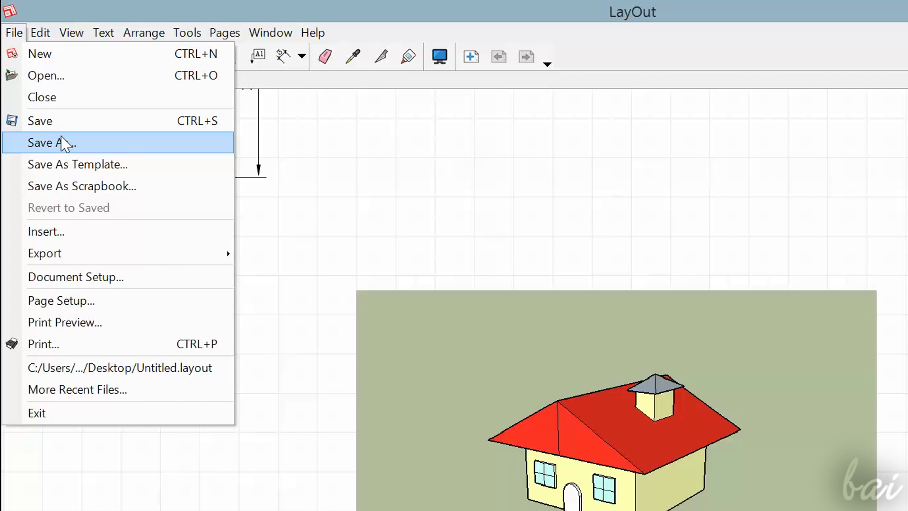
Cancel saving Untitled.layout to the Desktop and show the File export options
left_click(65, 144)
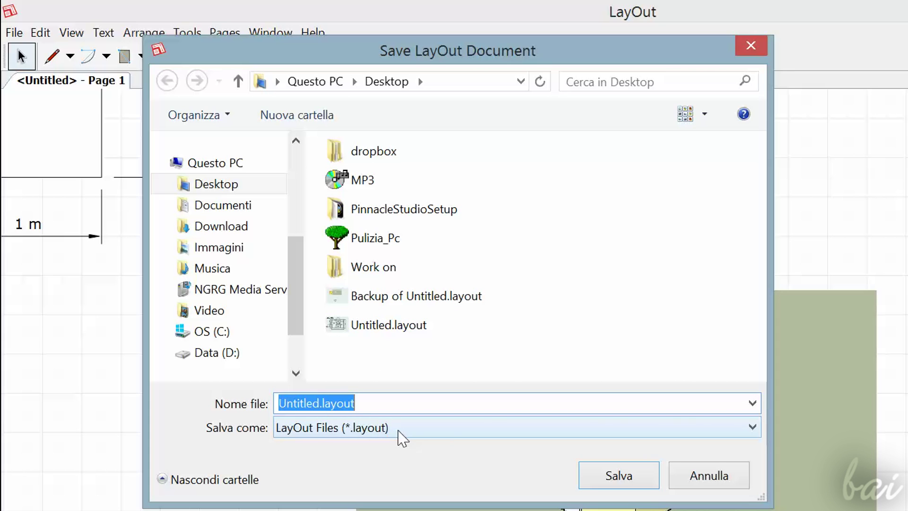
left_click(706, 475)
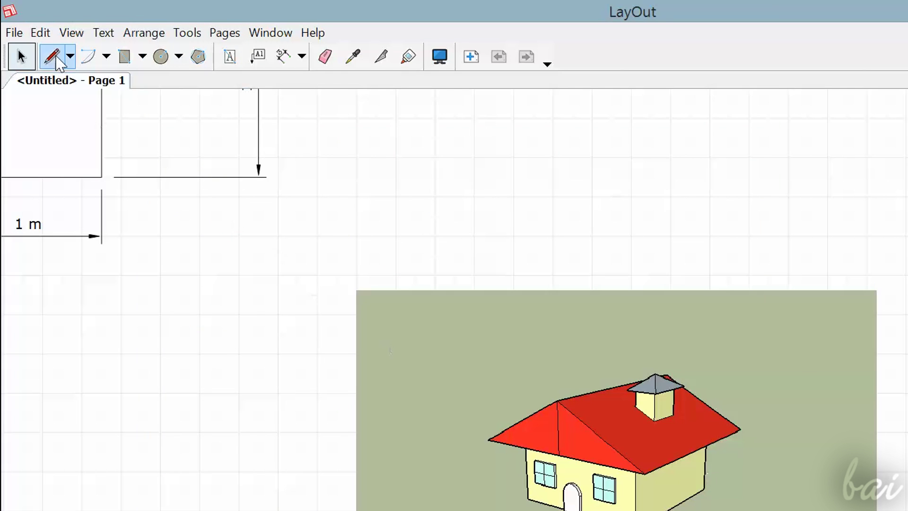
left_click(13, 32)
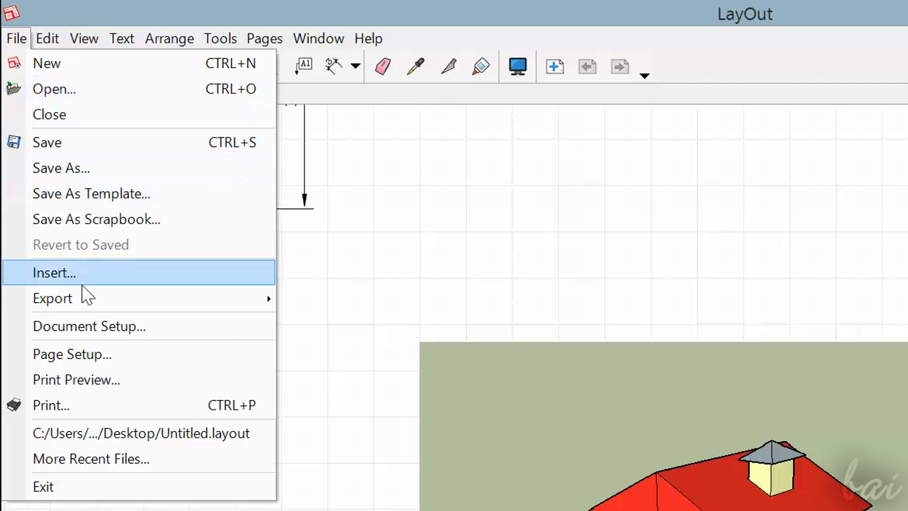
mouse_move(142, 298)
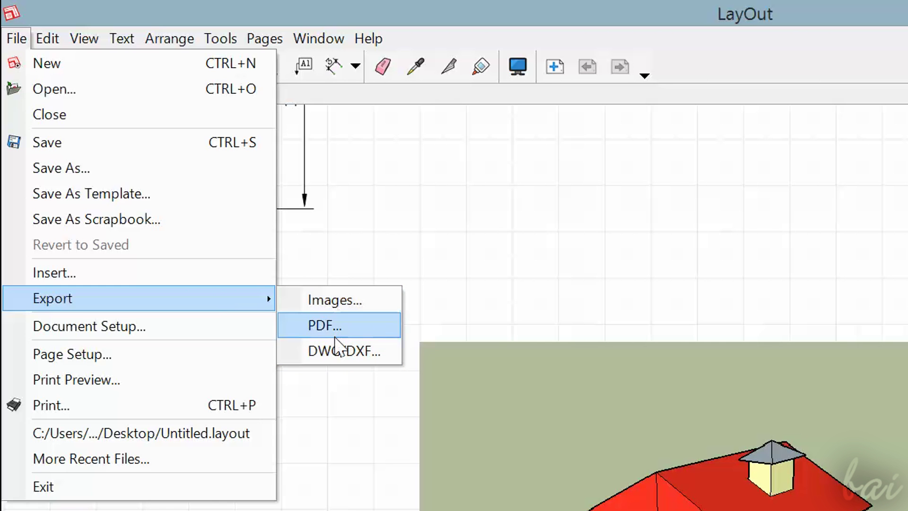
Export the page as the PNG image Untitled.png on the Desktop
left_click(335, 301)
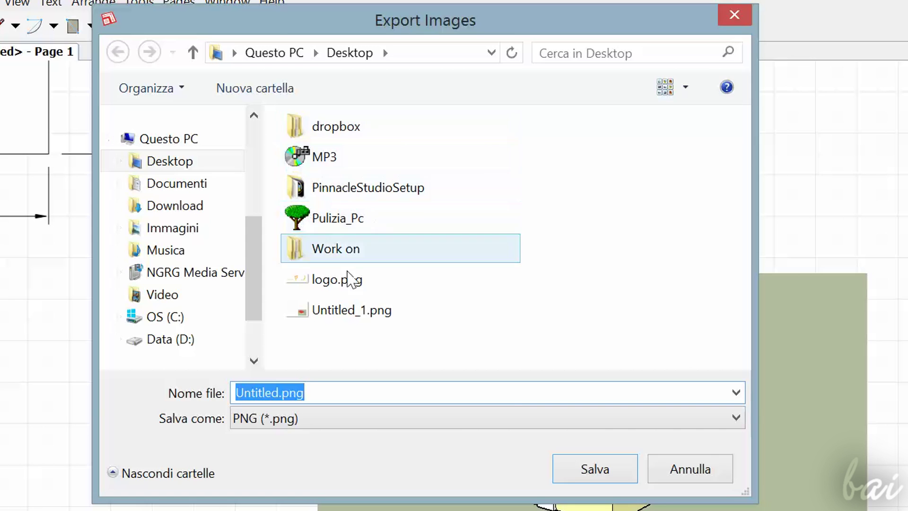
left_click(599, 470)
left_click(653, 477)
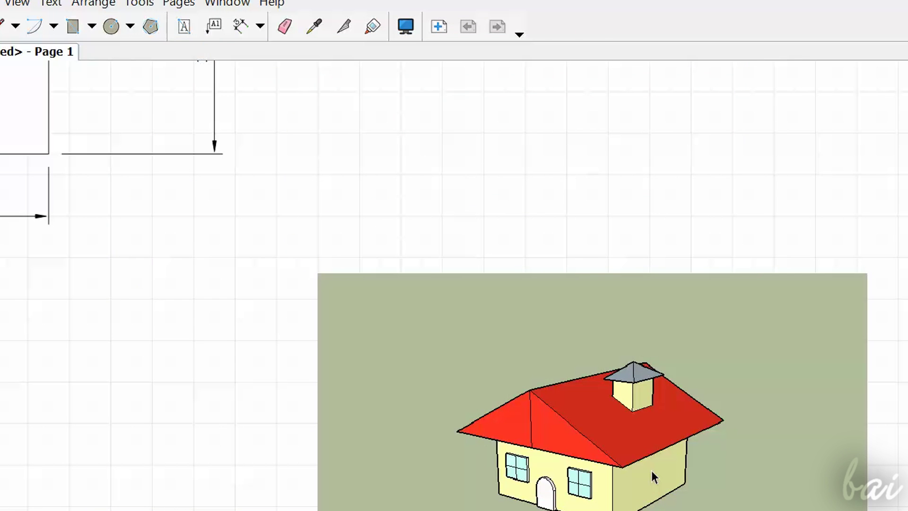